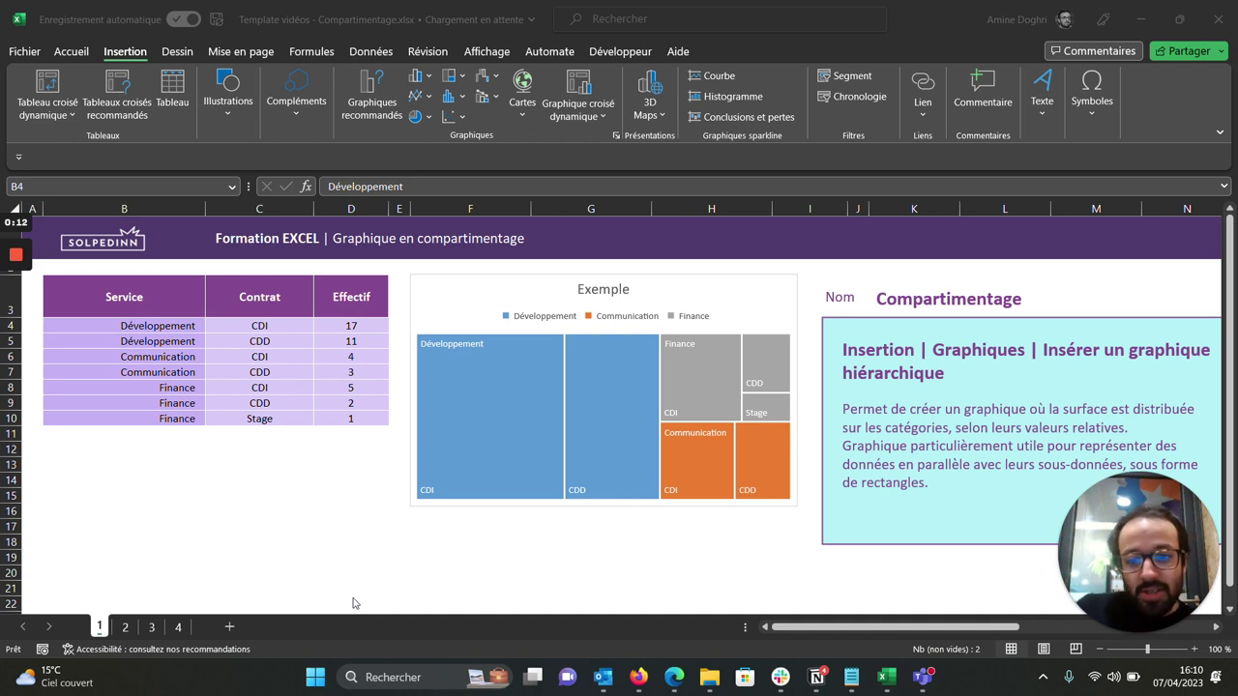
- Review the example charts on sheets 2, 3 and 4, then return to the treemap sheet
mouse_move(477, 393)
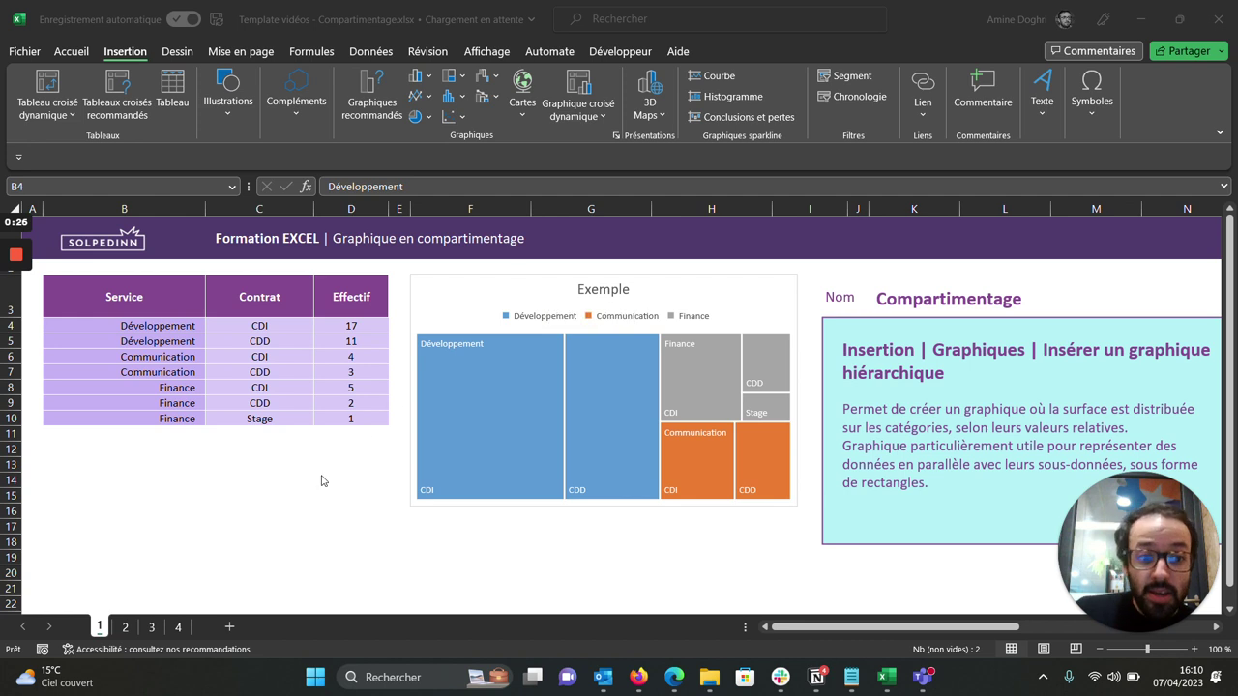
left_click(124, 628)
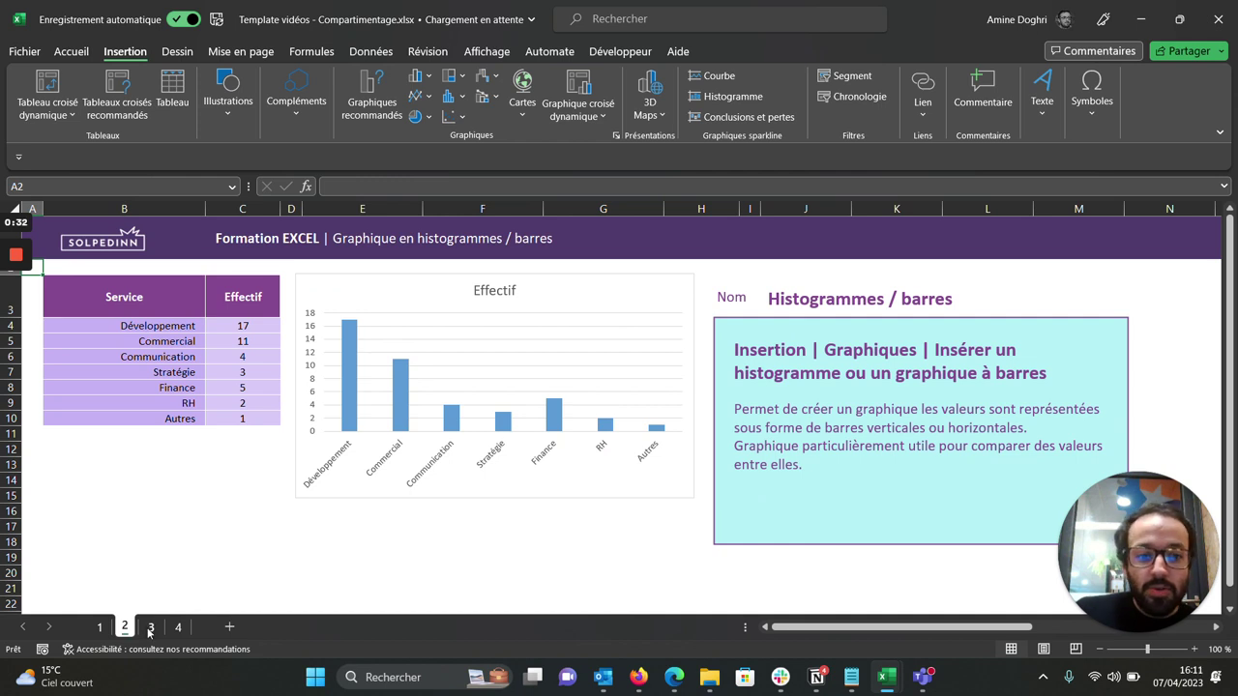
left_click(150, 628)
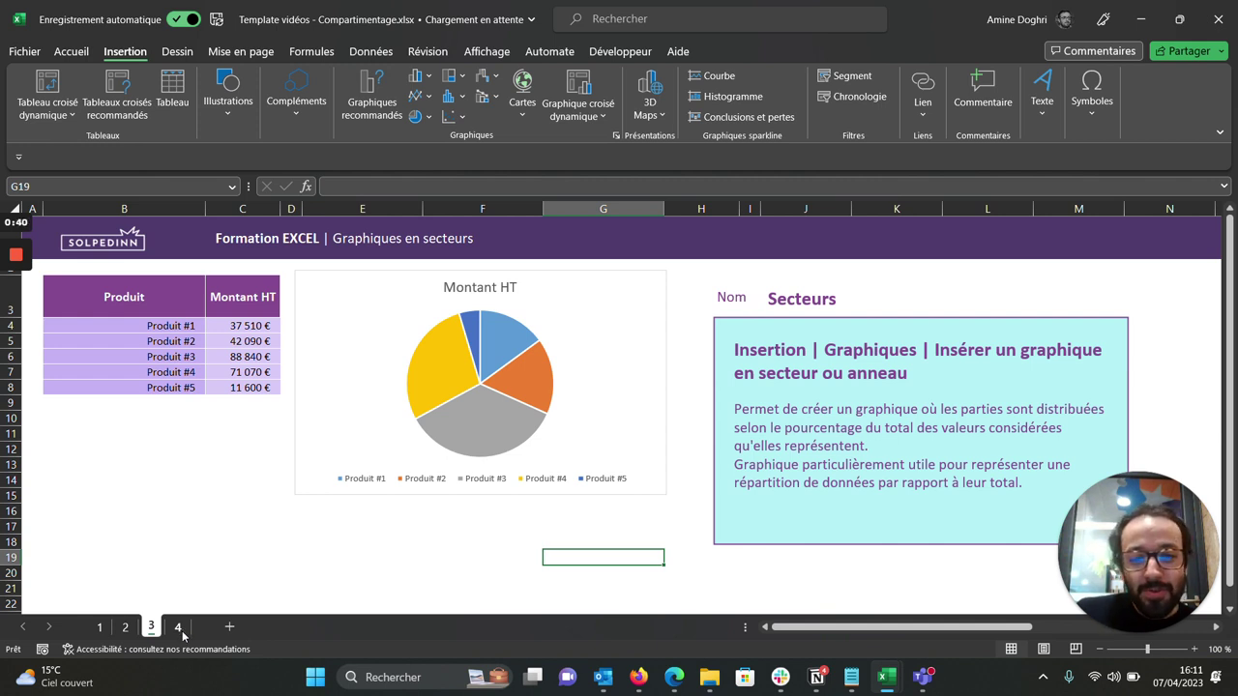
left_click(180, 628)
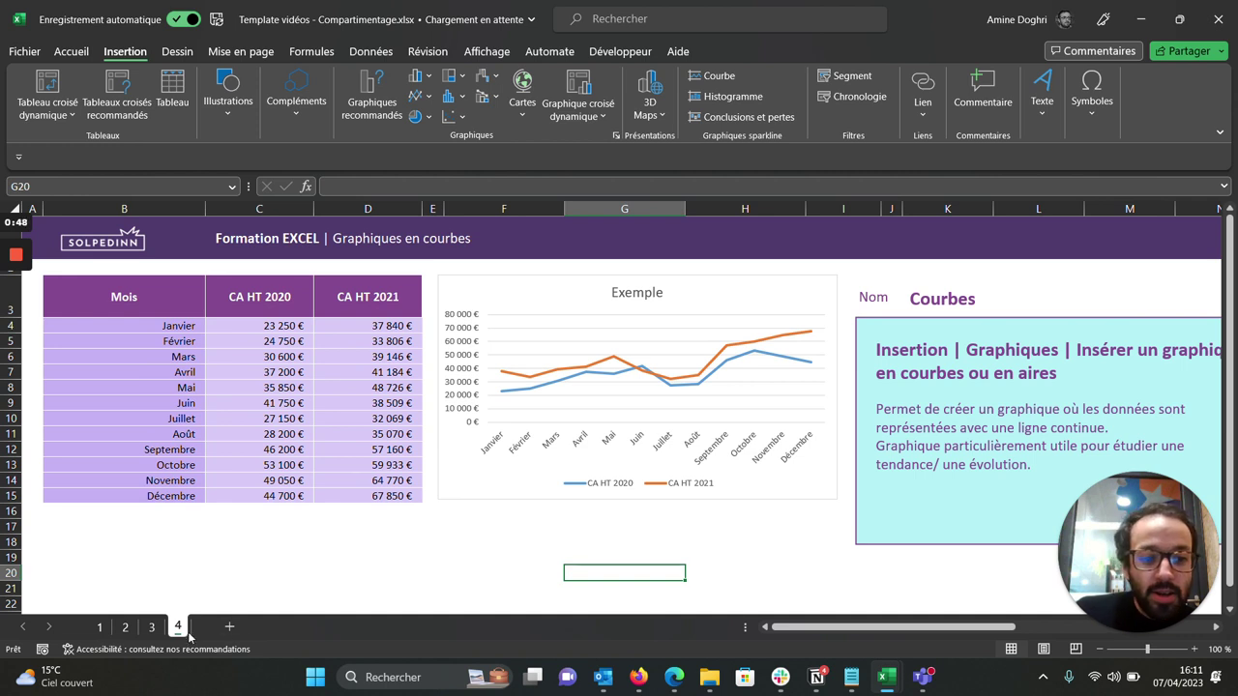
left_click(98, 626)
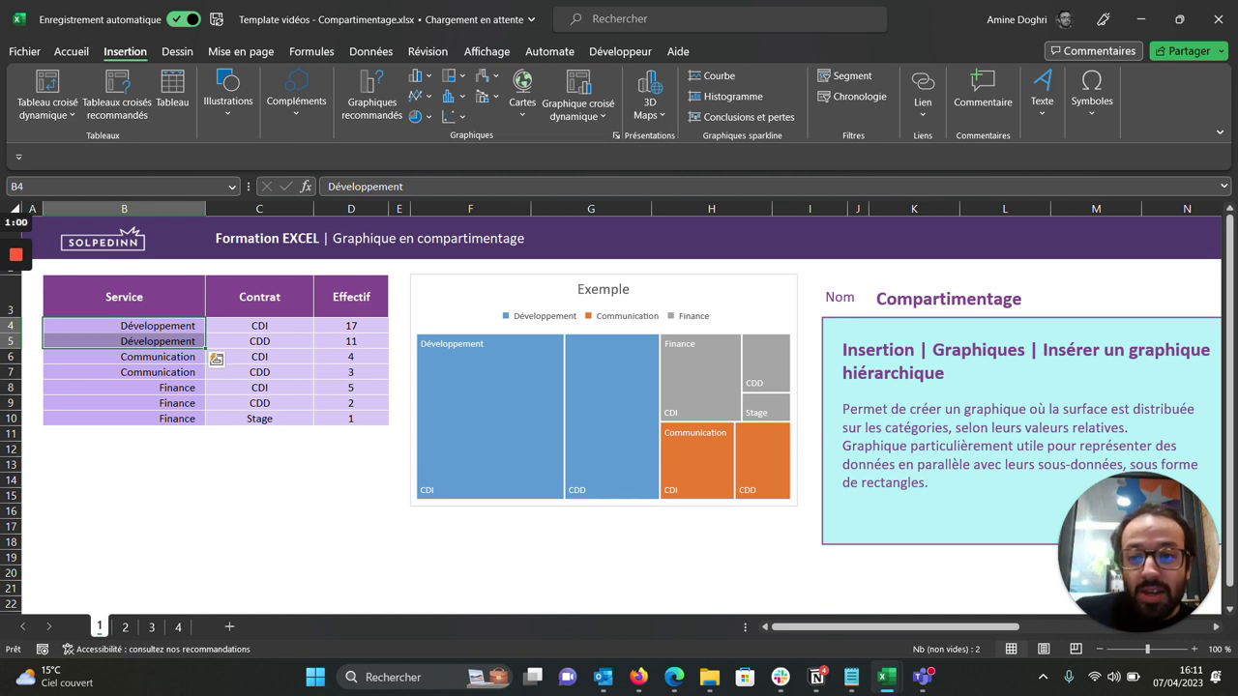
- Highlight the two Développement entries across B4:B5, C4:C5 and D4:D5
left_click_drag(124, 326, 123, 342)
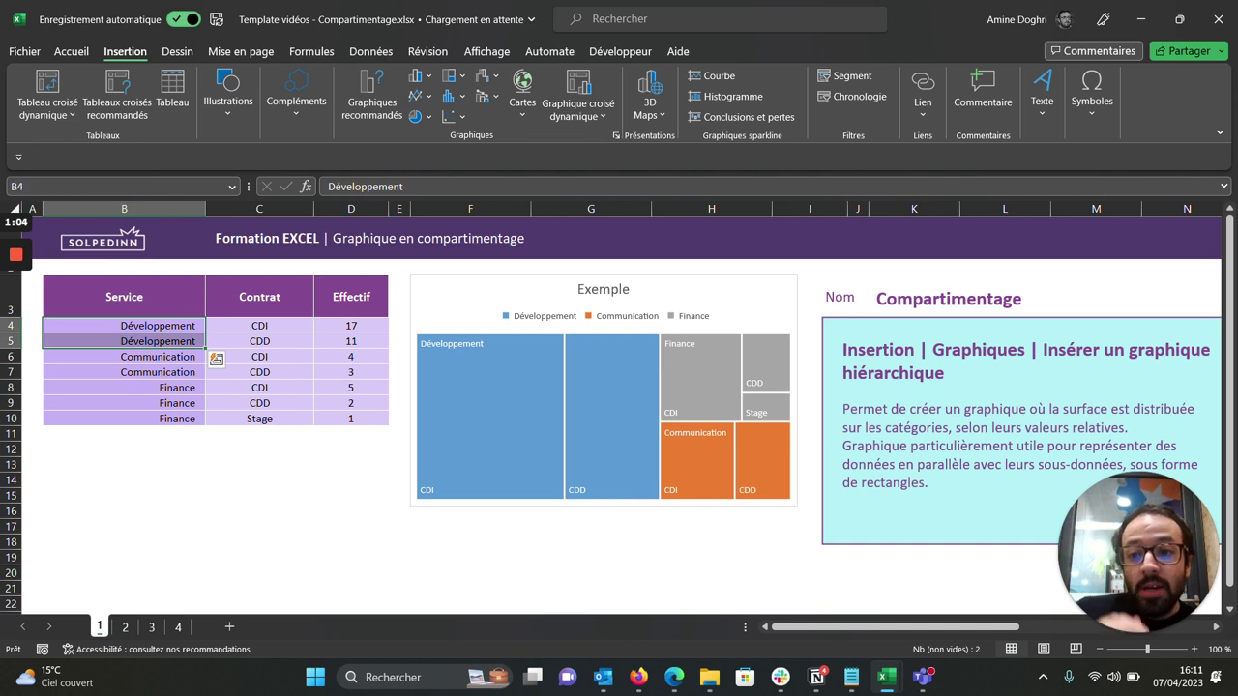
left_click_drag(259, 326, 259, 342)
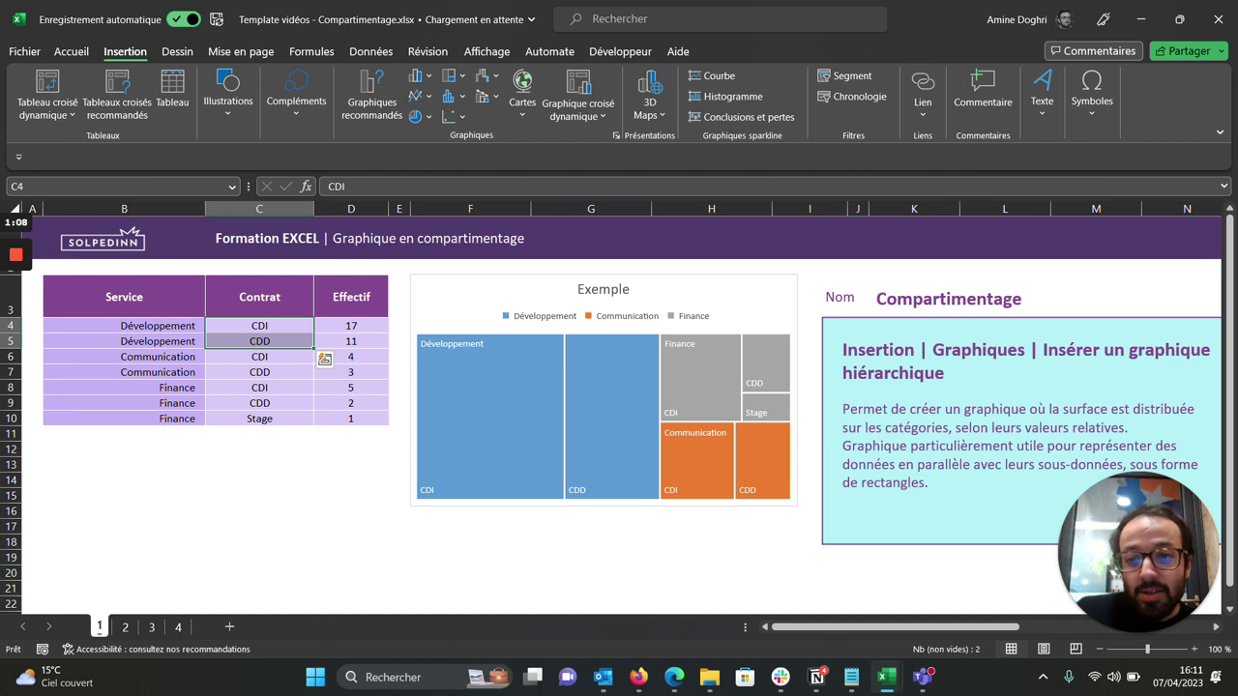
left_click_drag(351, 326, 351, 342)
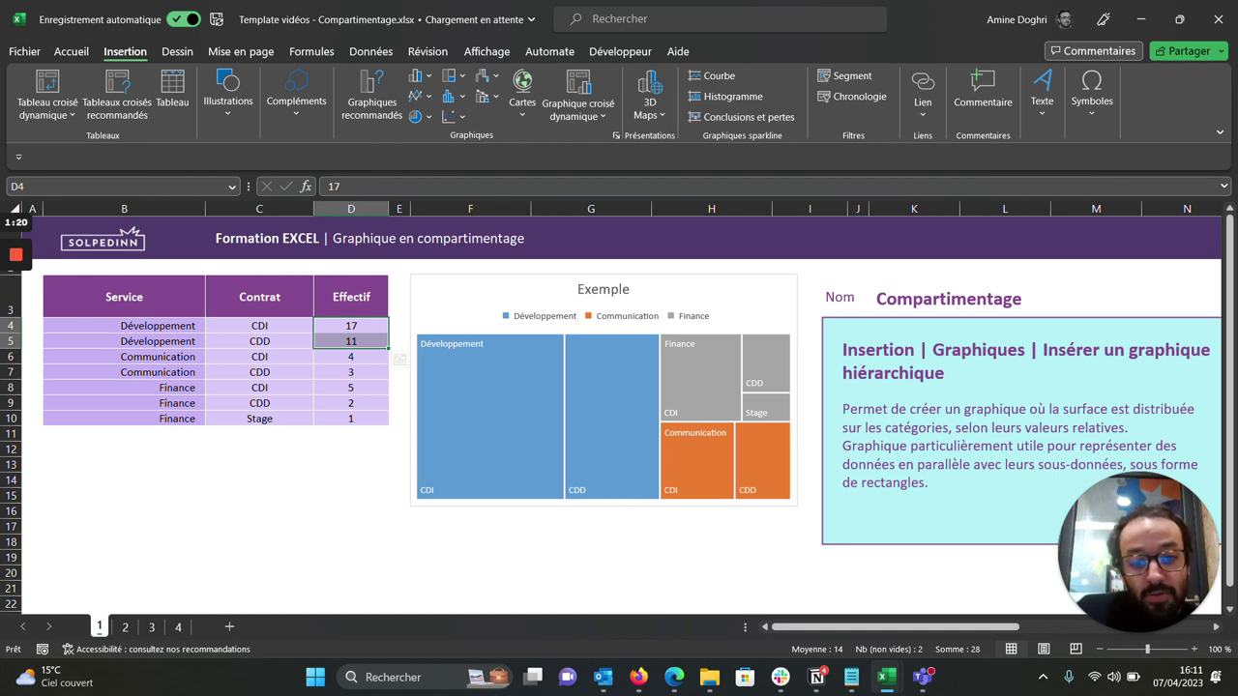
mouse_move(586, 472)
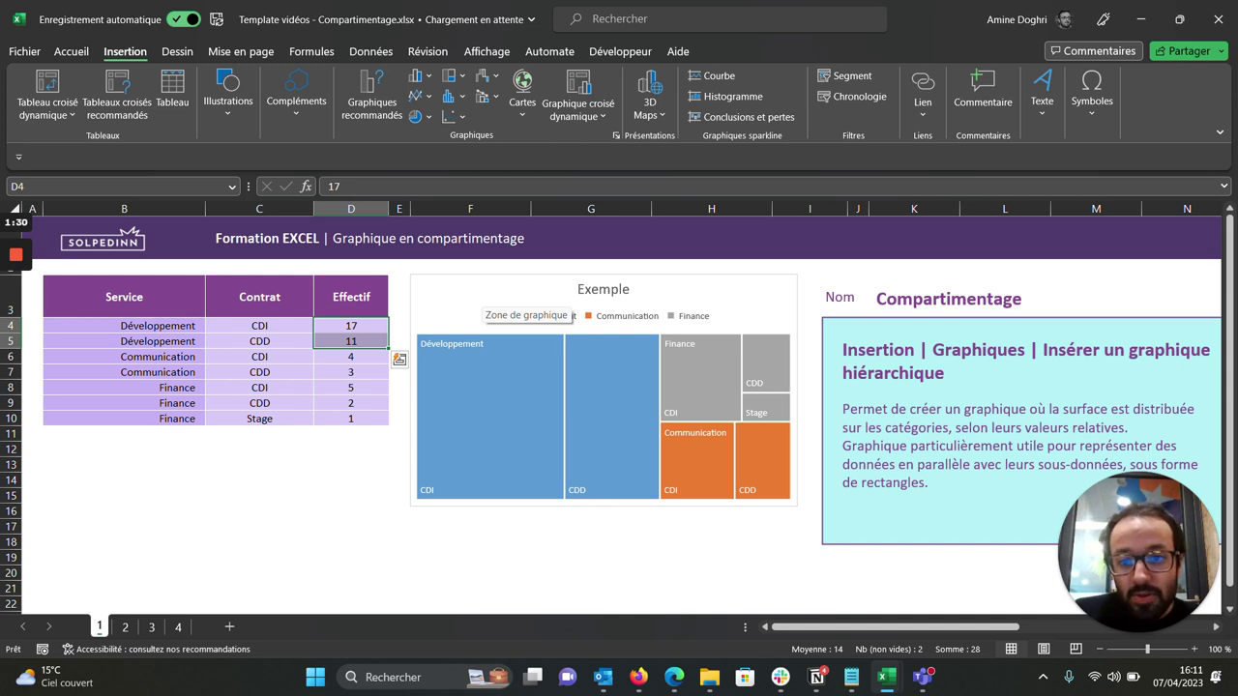
- Remove the example treemap and insert a Compartimentage treemap from B3:D10
left_click(489, 296)
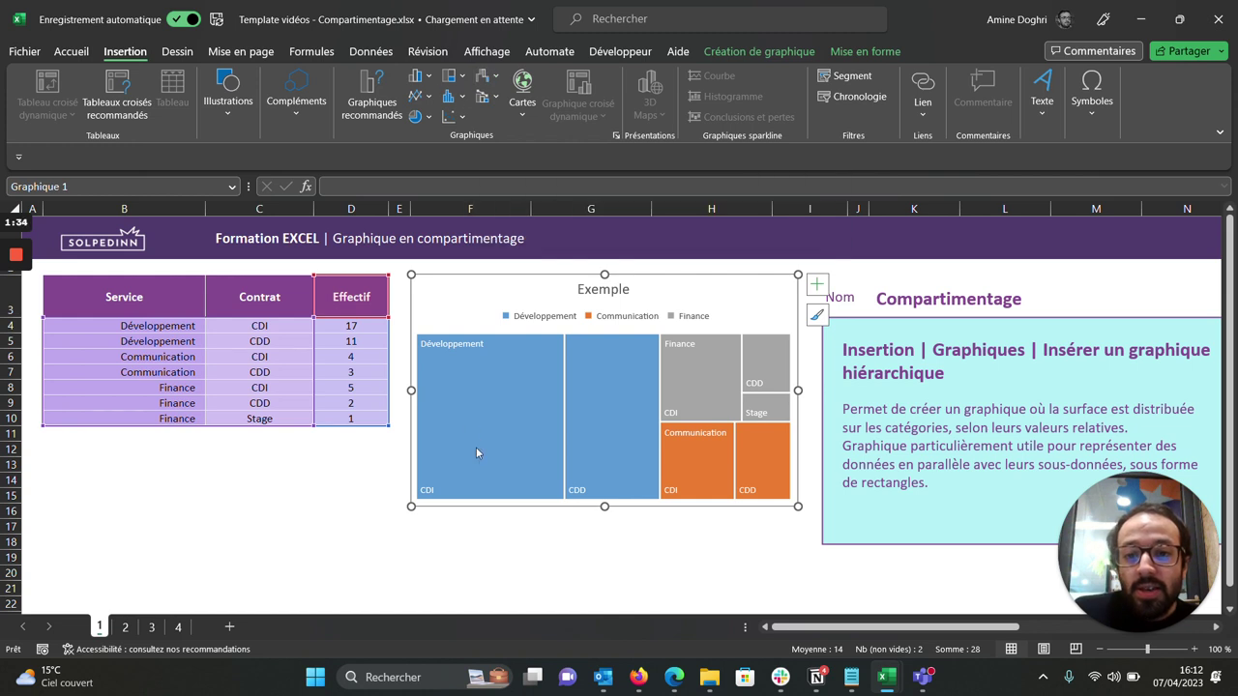
mouse_move(523, 441)
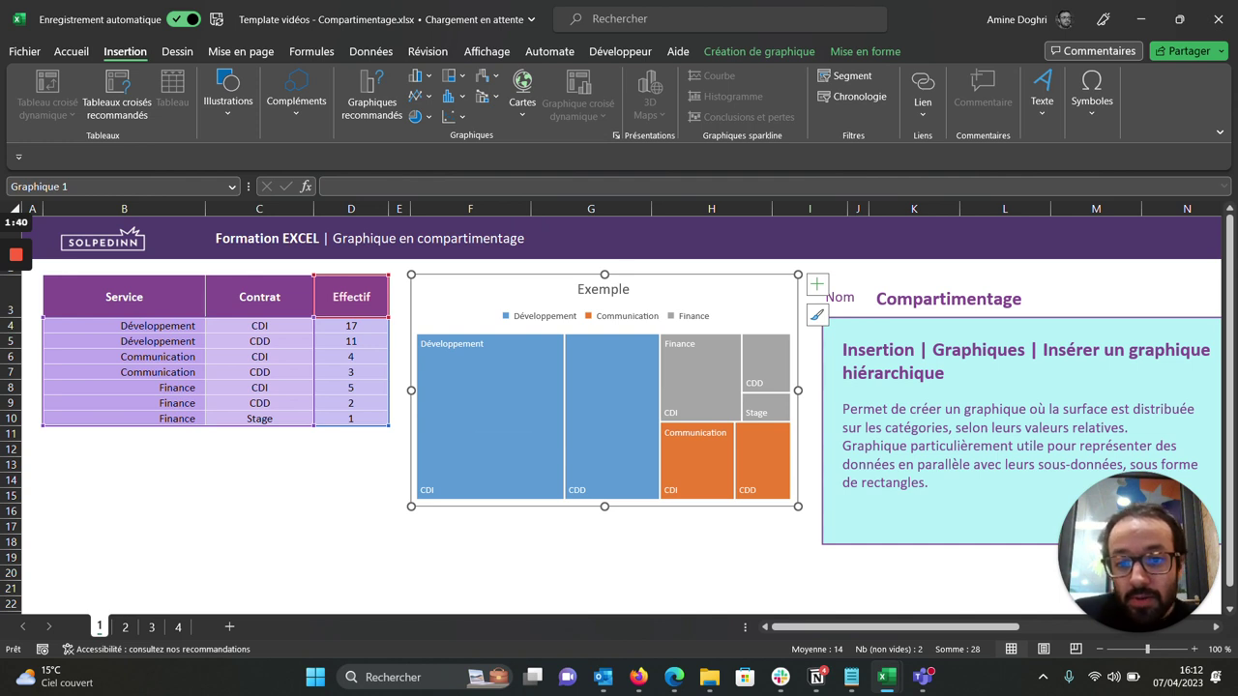
mouse_move(478, 406)
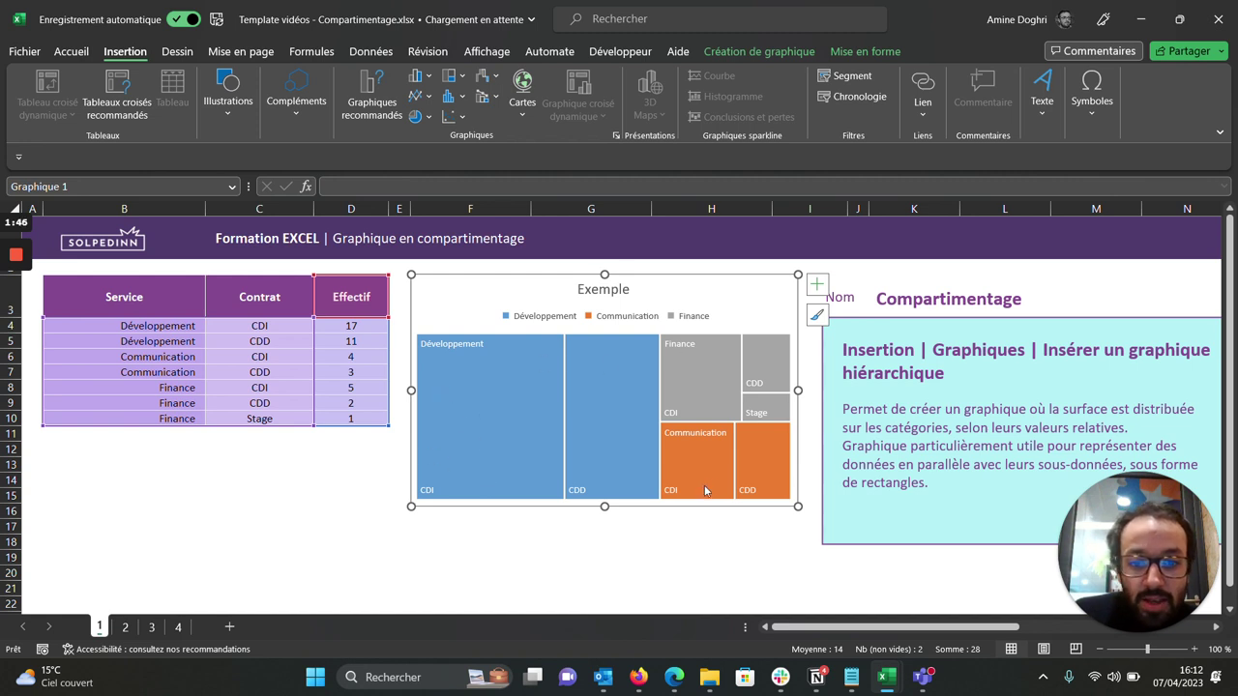
mouse_move(573, 406)
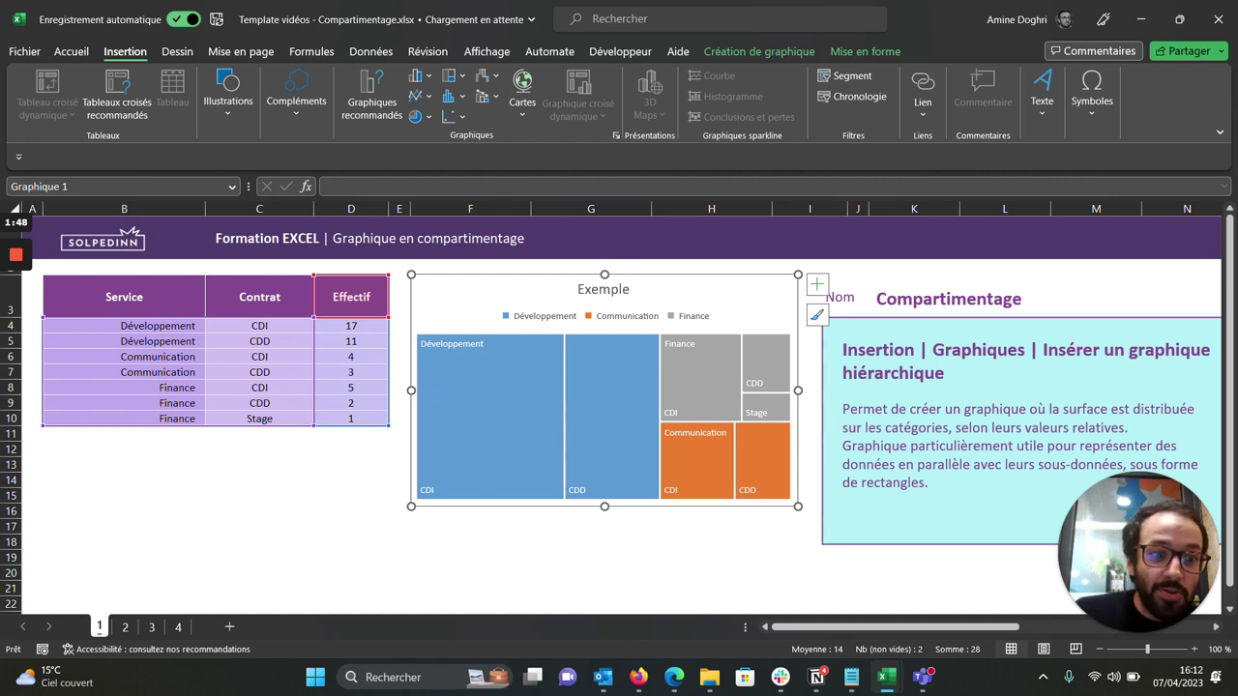
mouse_move(468, 430)
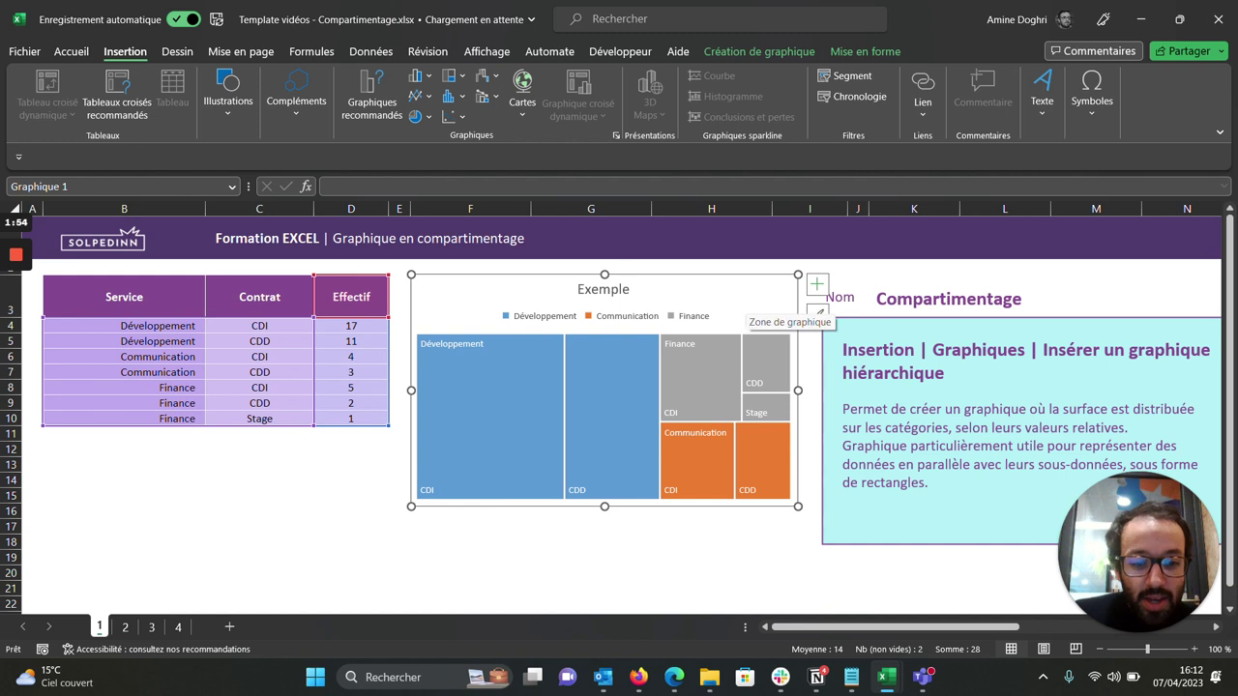
key("ctrl+z")
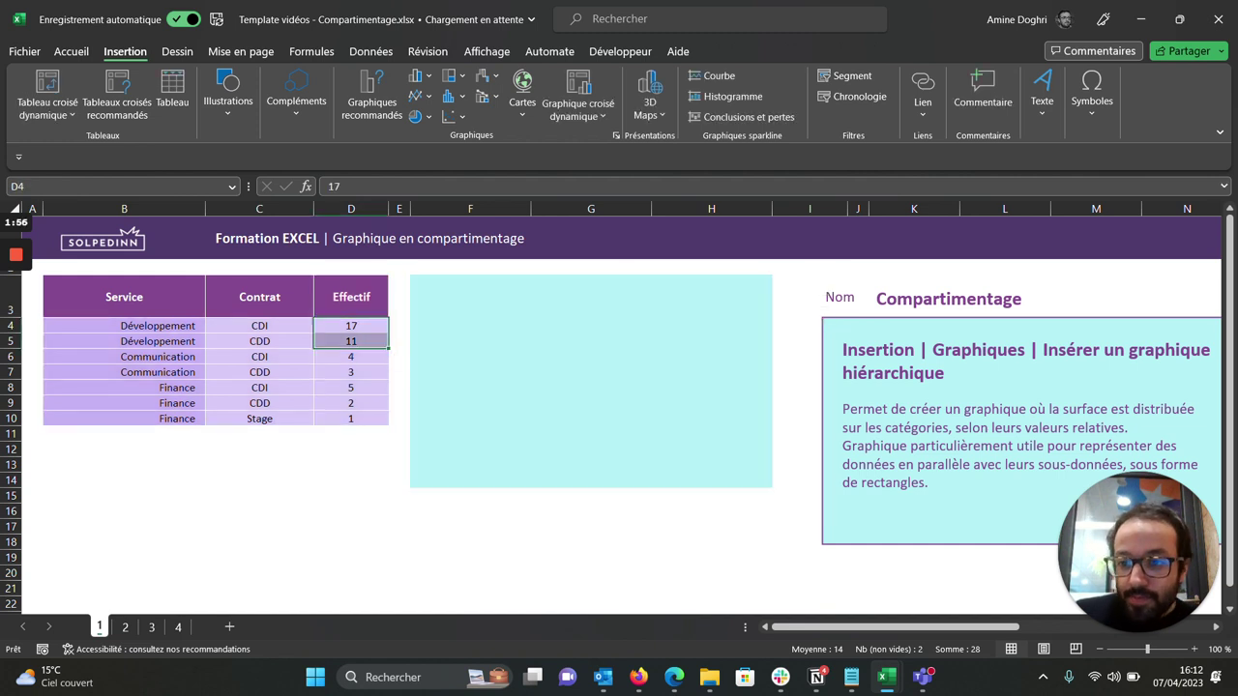
mouse_move(124, 296)
left_mouse_down()
mouse_move(351, 371)
mouse_move(351, 418)
left_mouse_up()
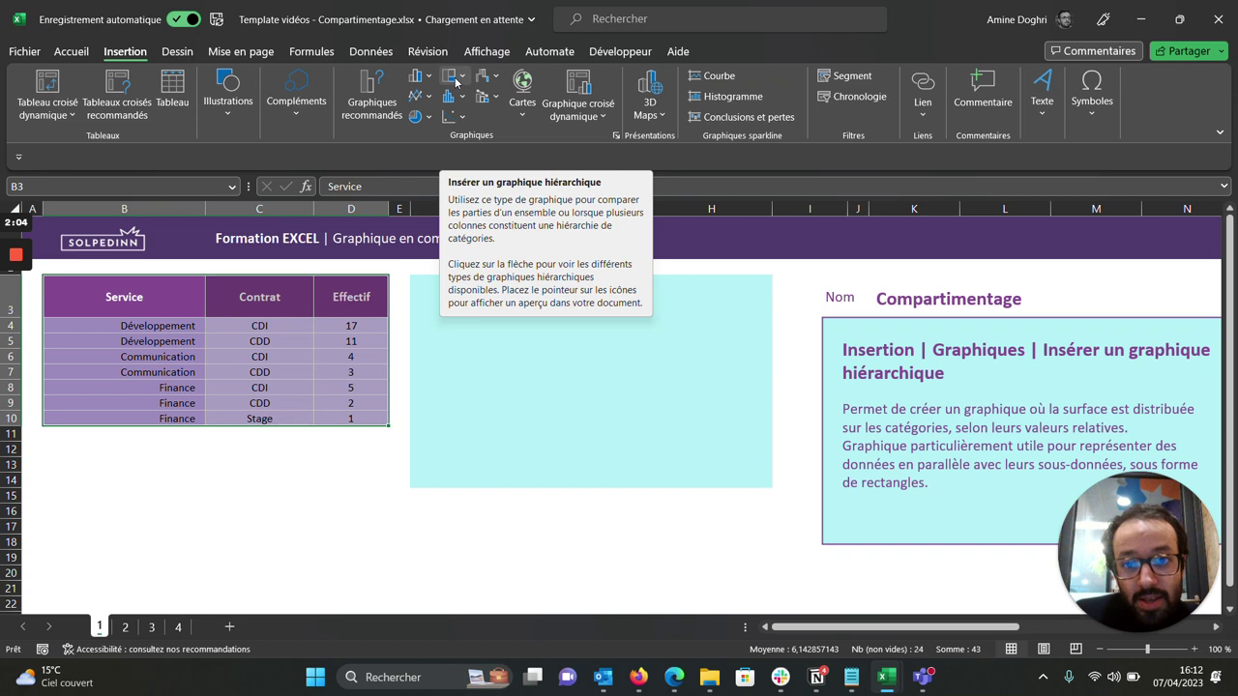
left_click(455, 82)
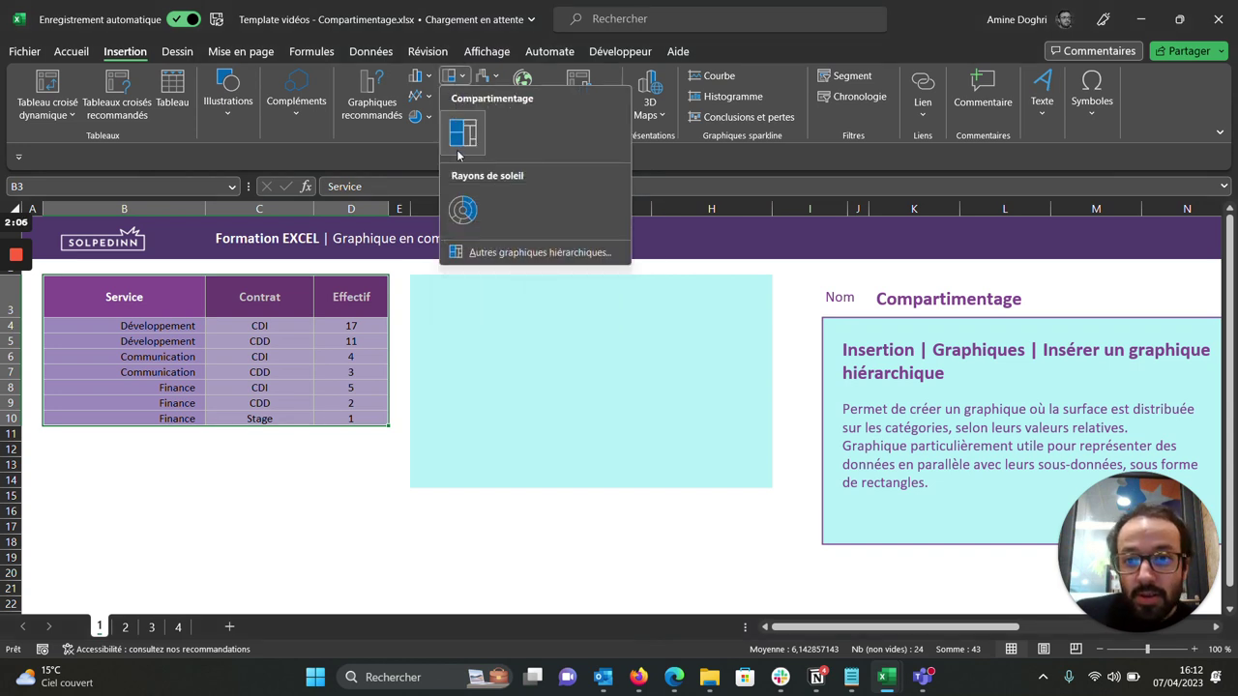
left_click(450, 128)
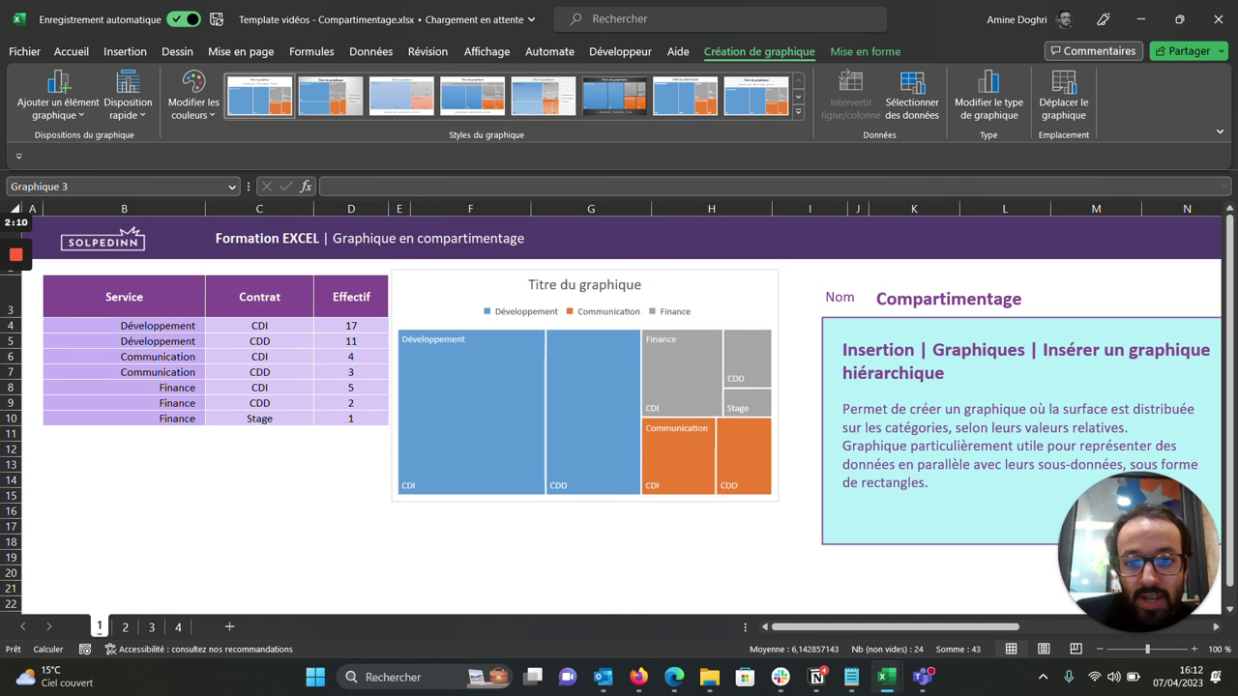
- Replace the placeholder chart title with 'Répartition des salariés par service ET par contrat'
left_click(642, 290)
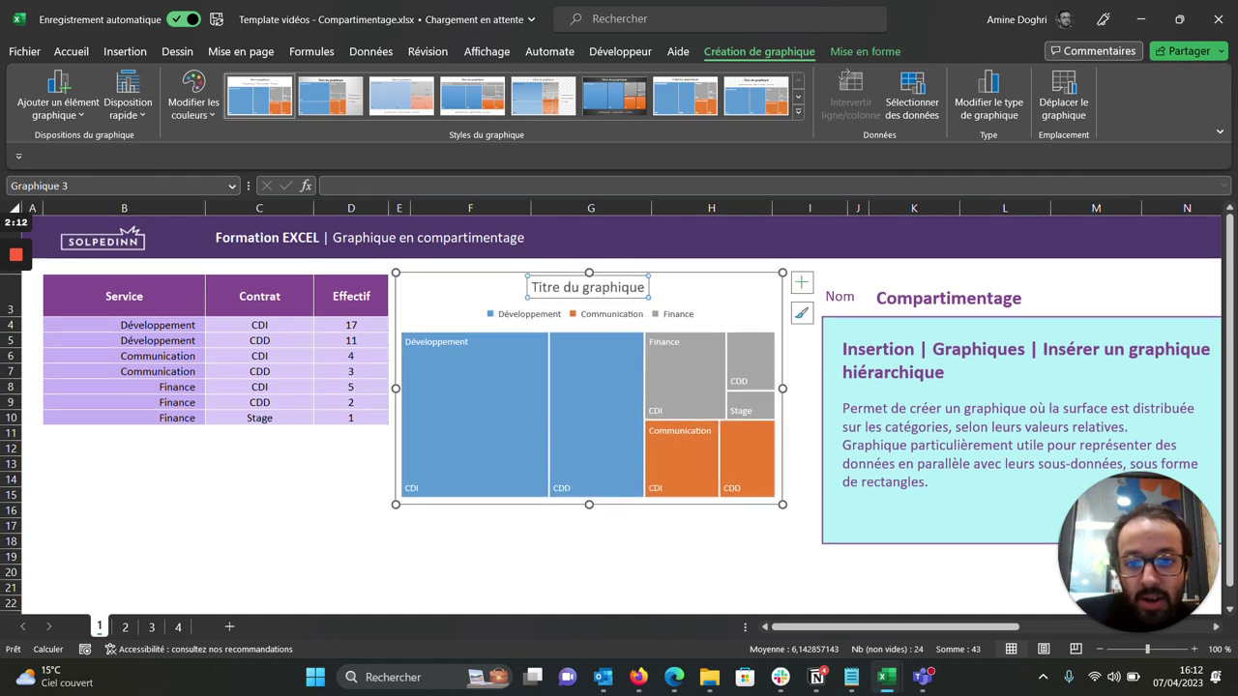
left_click_drag(644, 288, 528, 290)
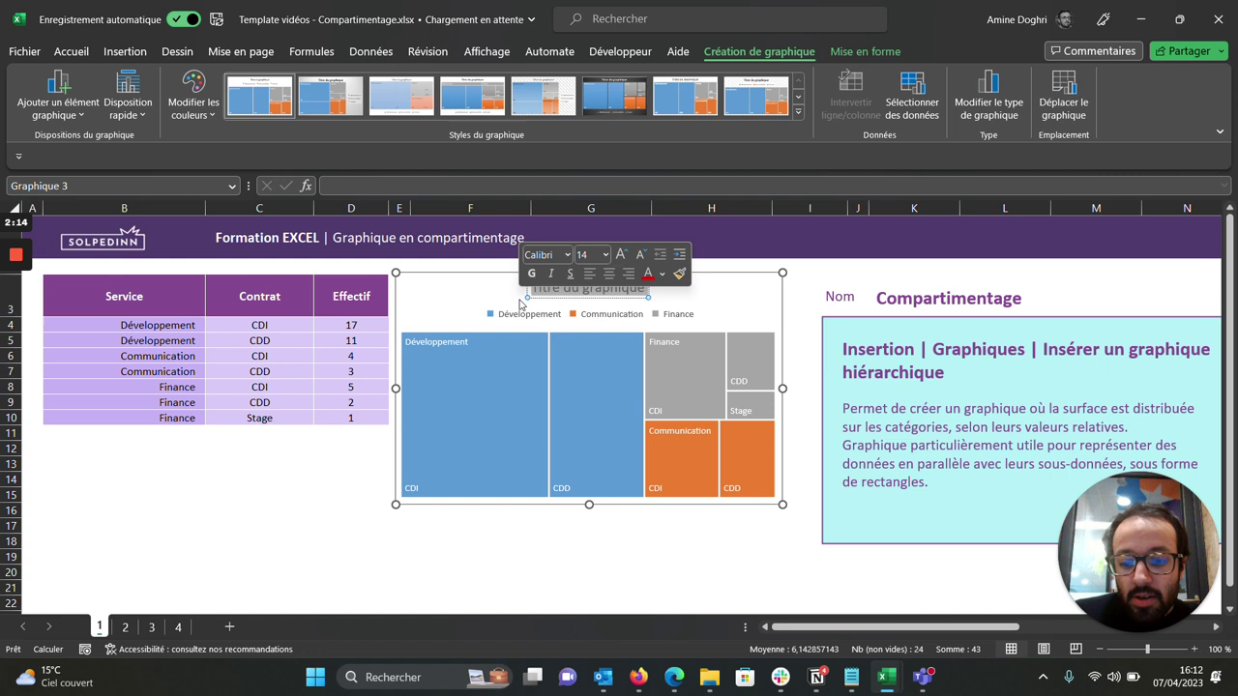
type("Ré")
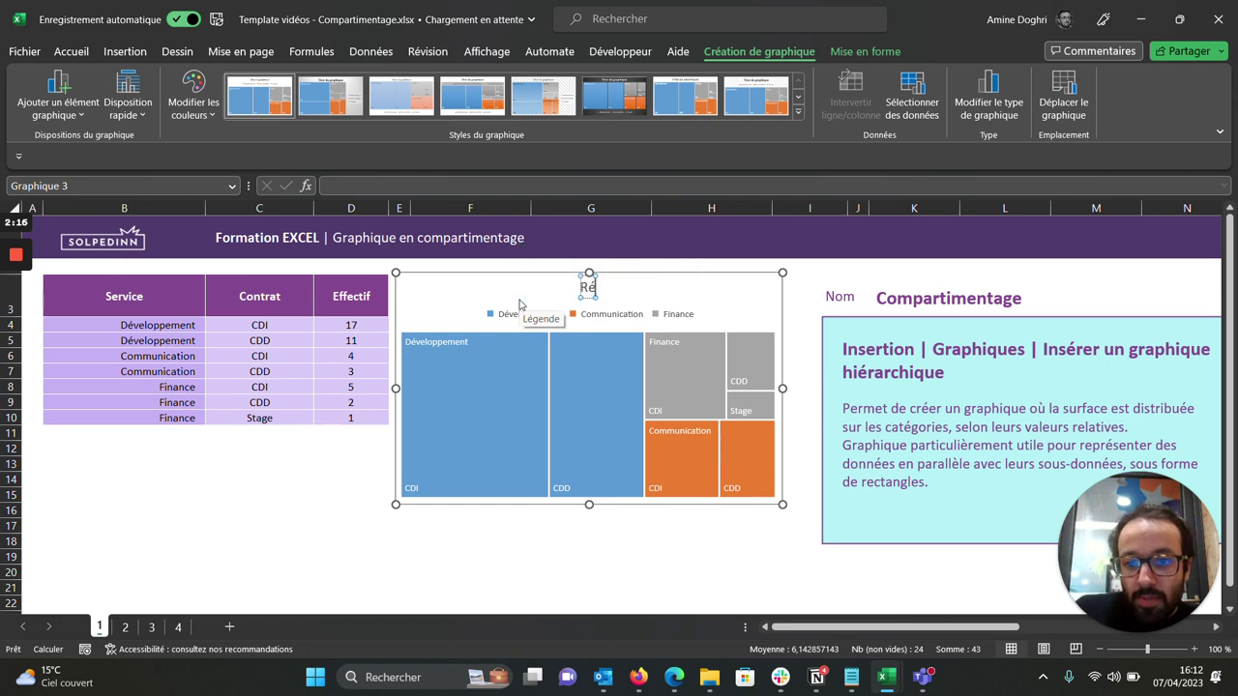
type("partition des salariés par service ET")
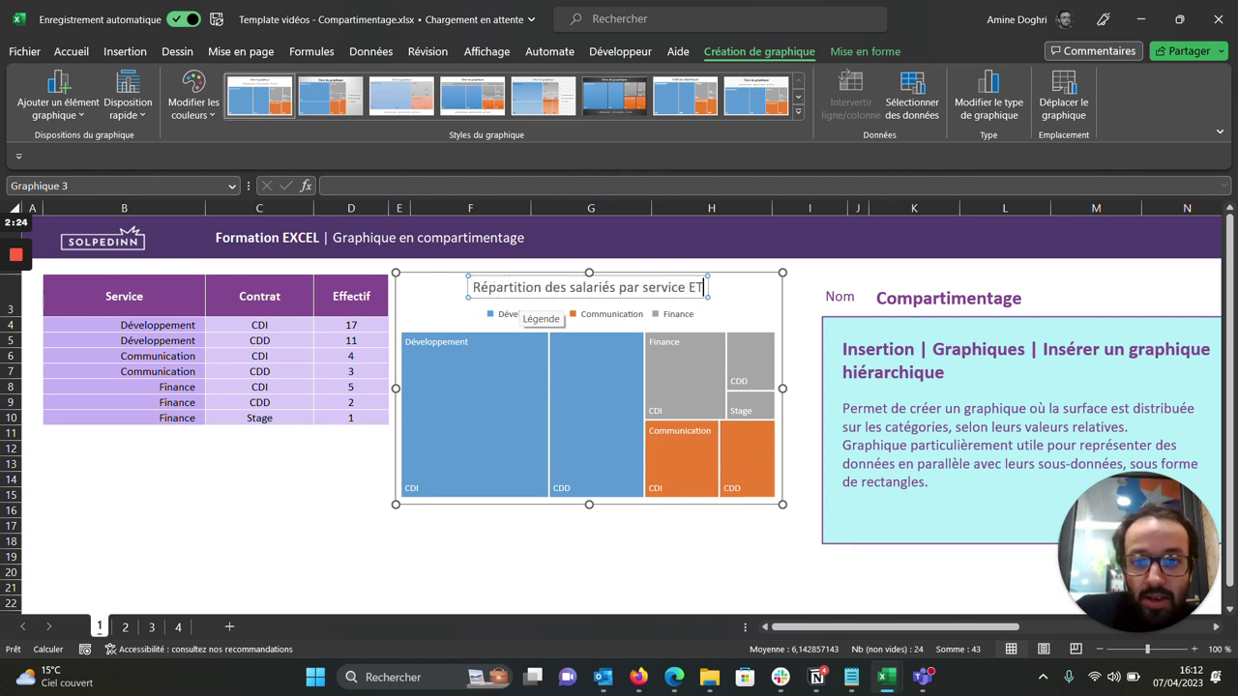
type(" par contr")
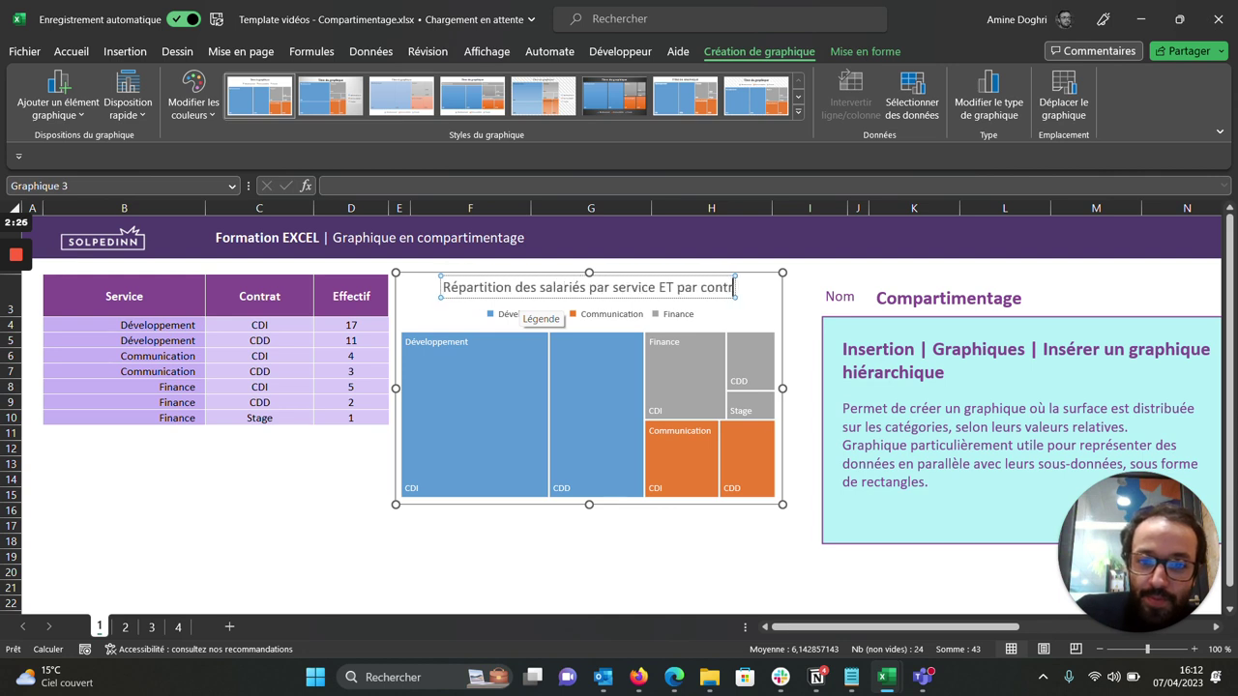
type("at")
left_click(590, 511)
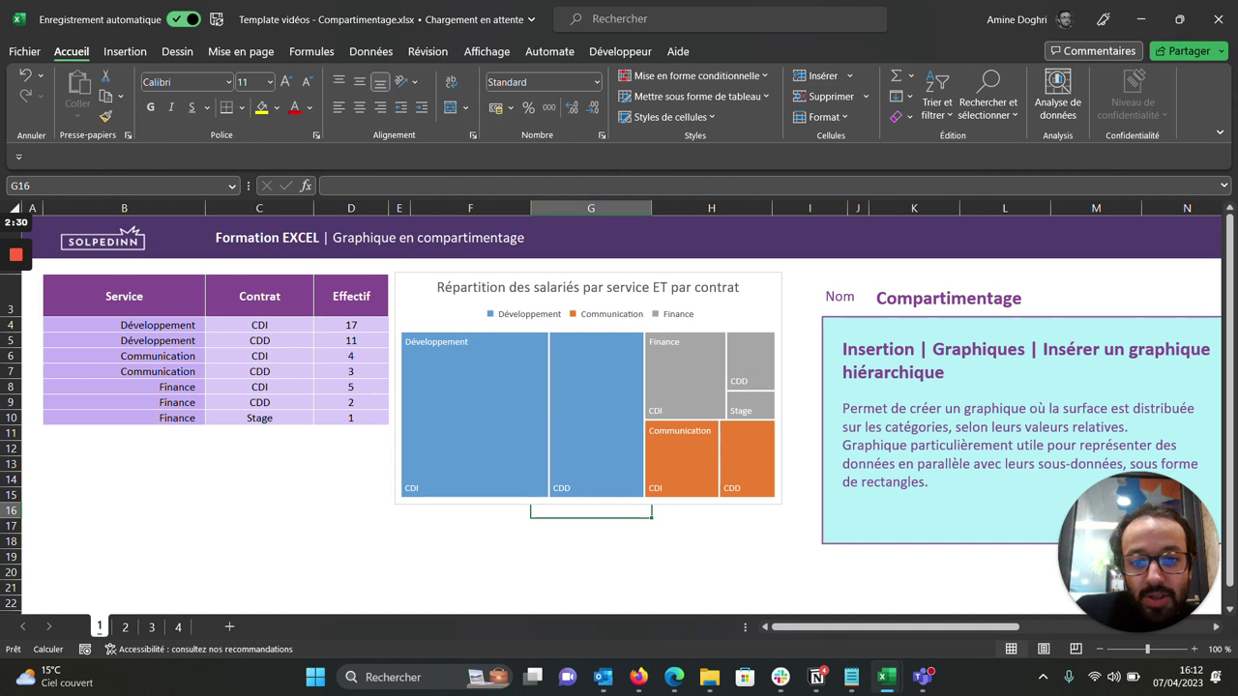
- Switch to sheet 2 showing the Effectif by Service column chart
mouse_move(616, 380)
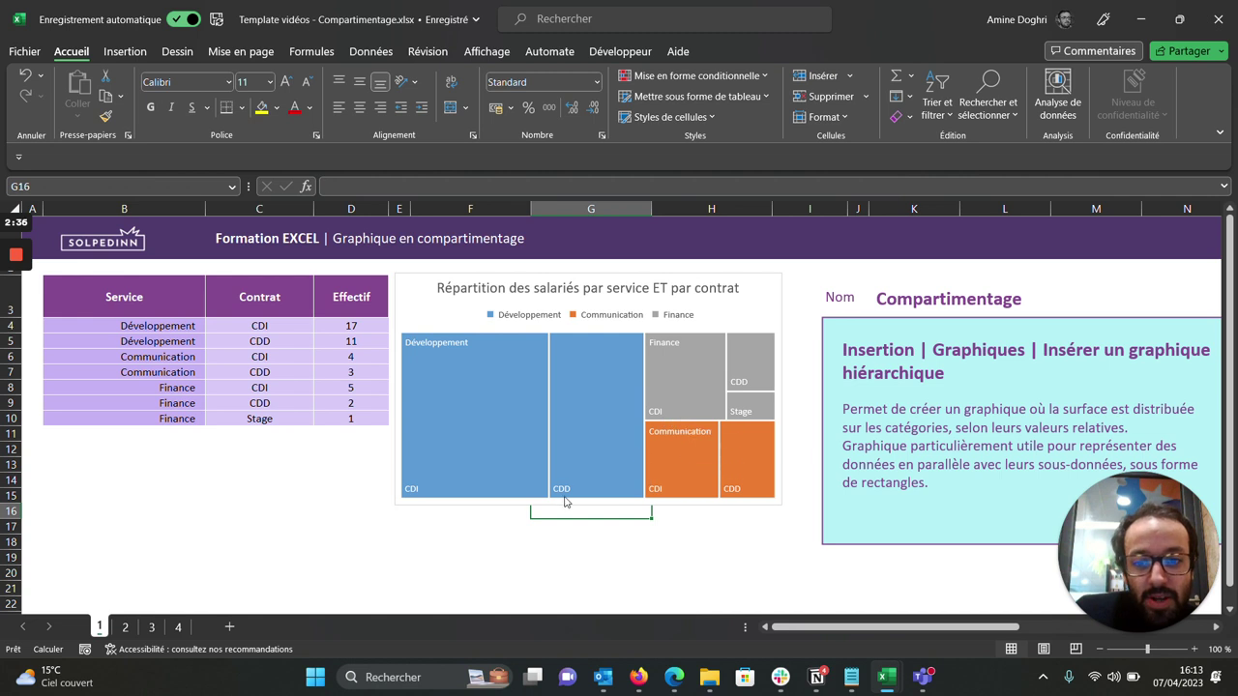
mouse_move(569, 493)
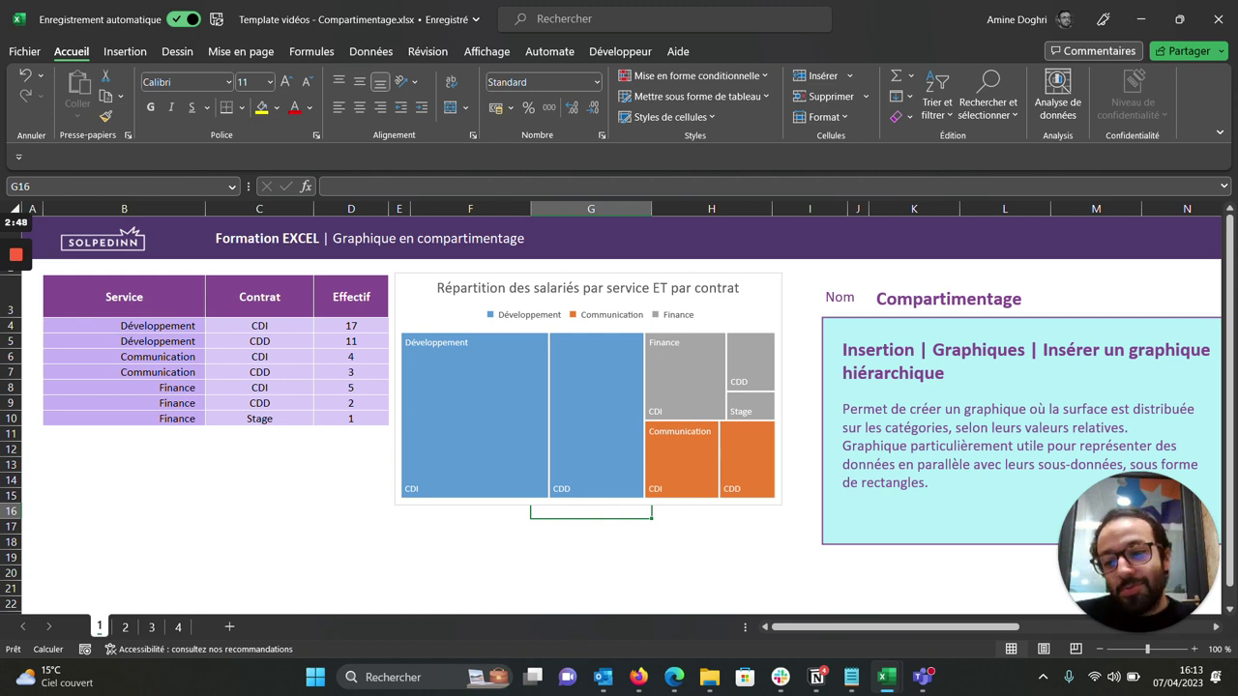
left_click(131, 630)
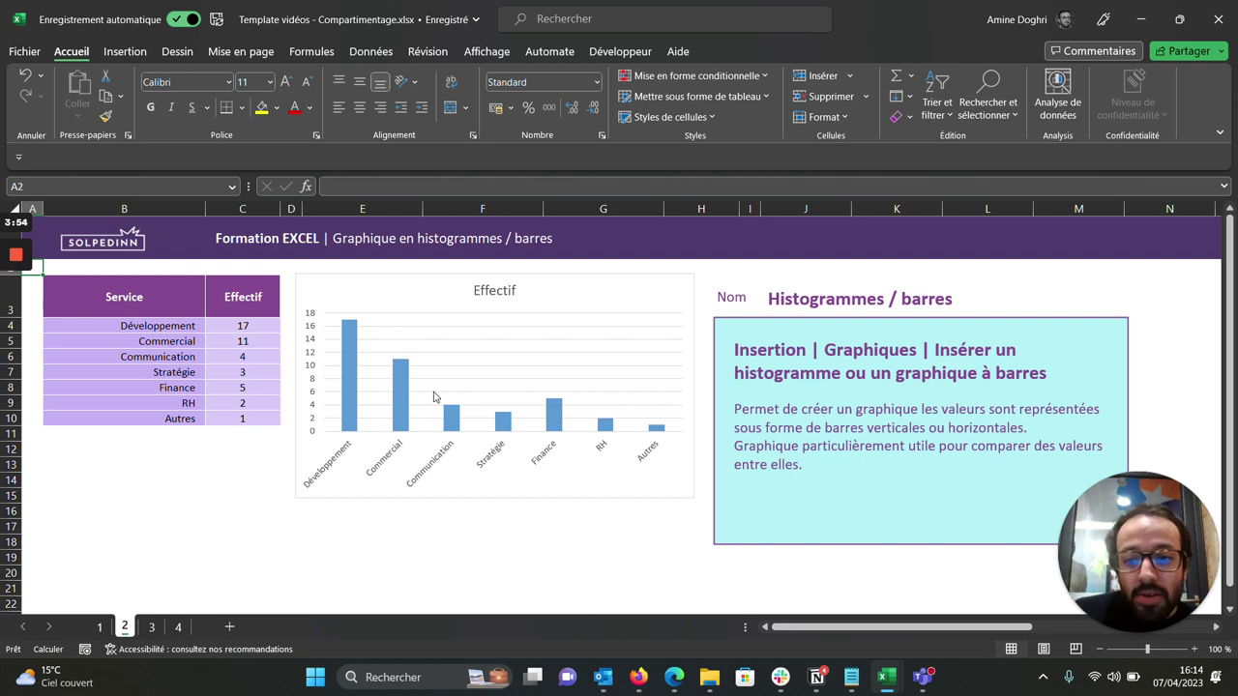
- Delete the existing Effectif column chart
left_click(351, 392)
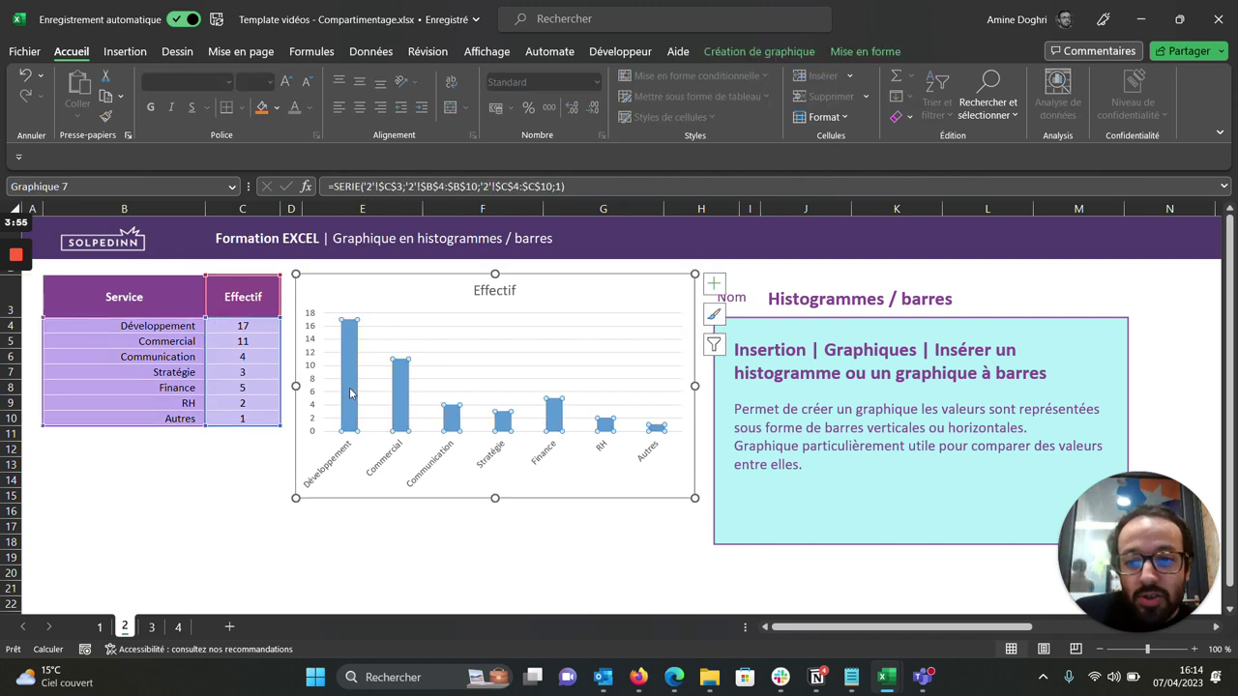
left_click(406, 410)
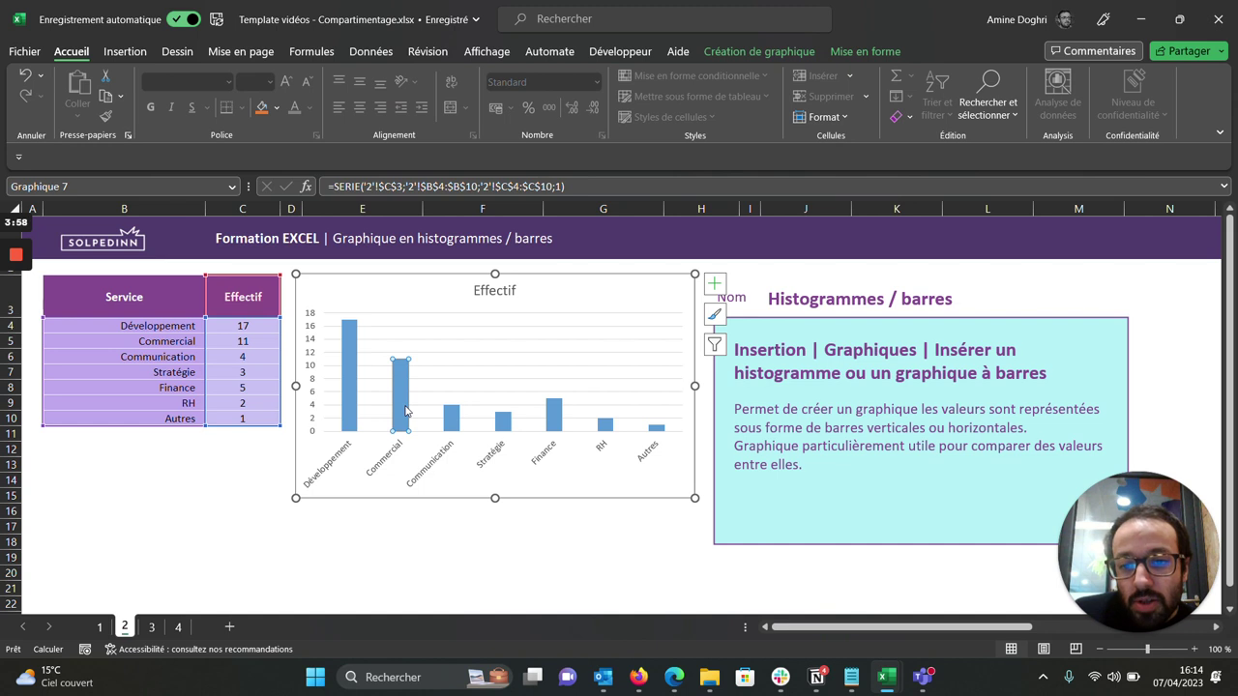
left_click(557, 431)
key("Escape")
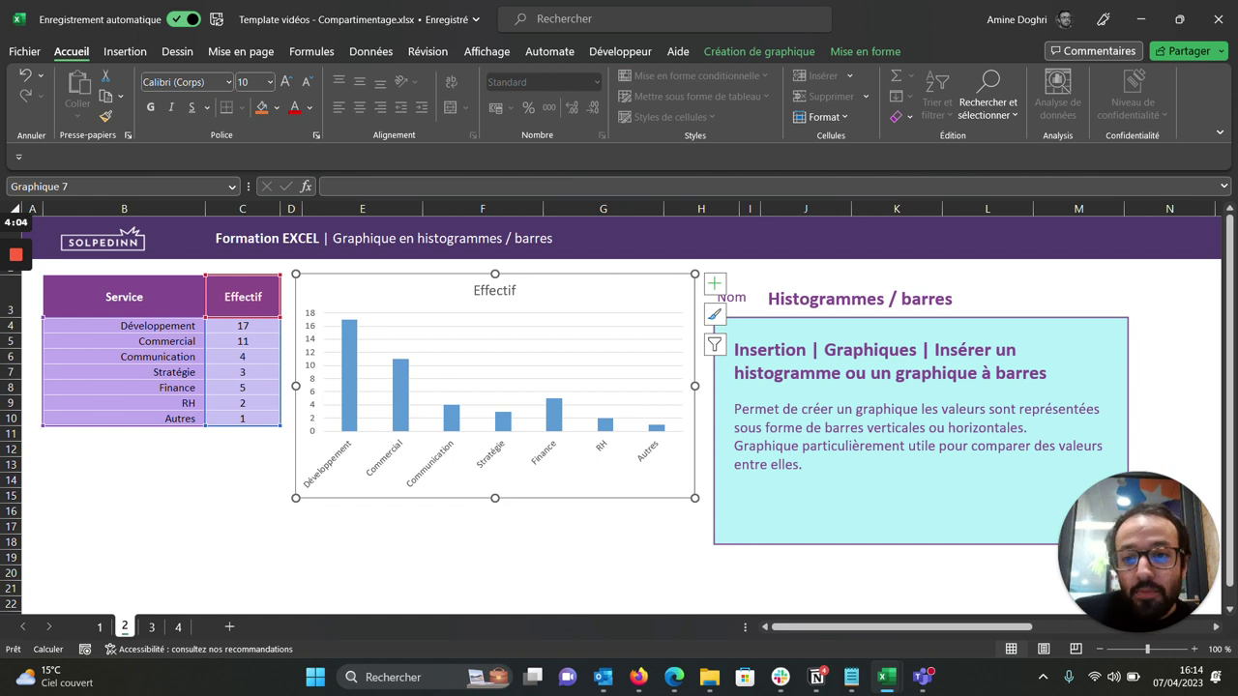
key("Delete")
- Insert a clustered column chart from B3:C10 beside the table, then go to sheet 3
left_click_drag(124, 297, 242, 419)
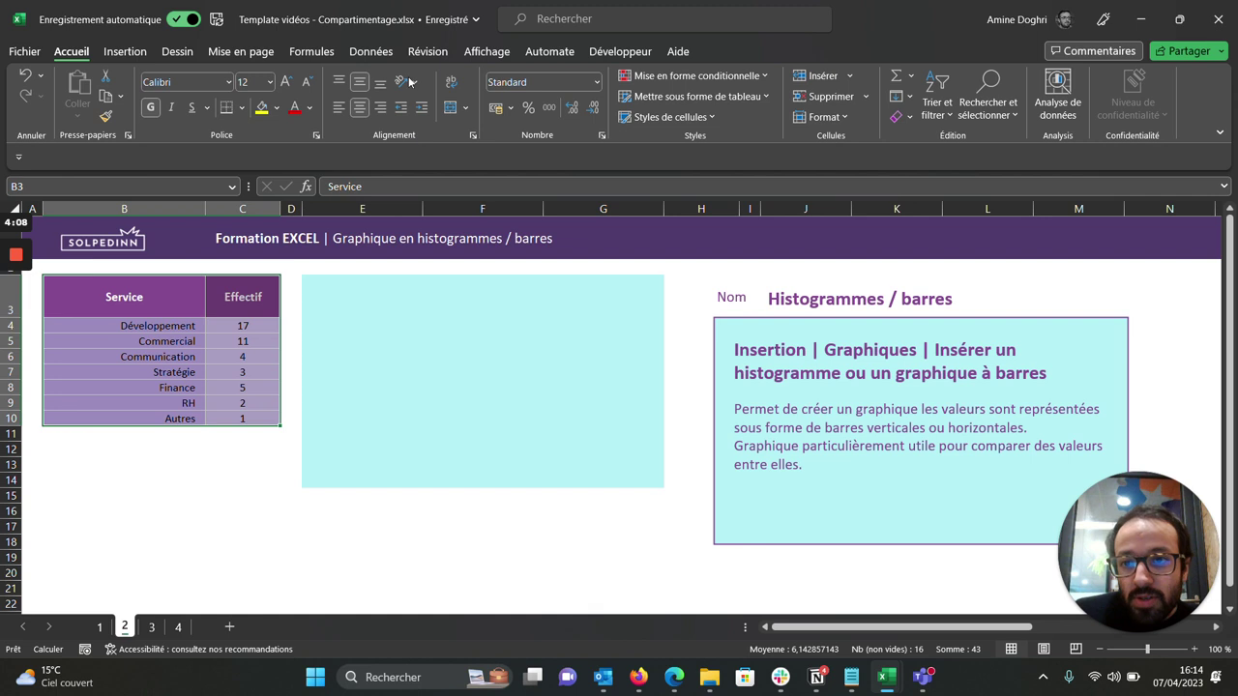
left_click(125, 51)
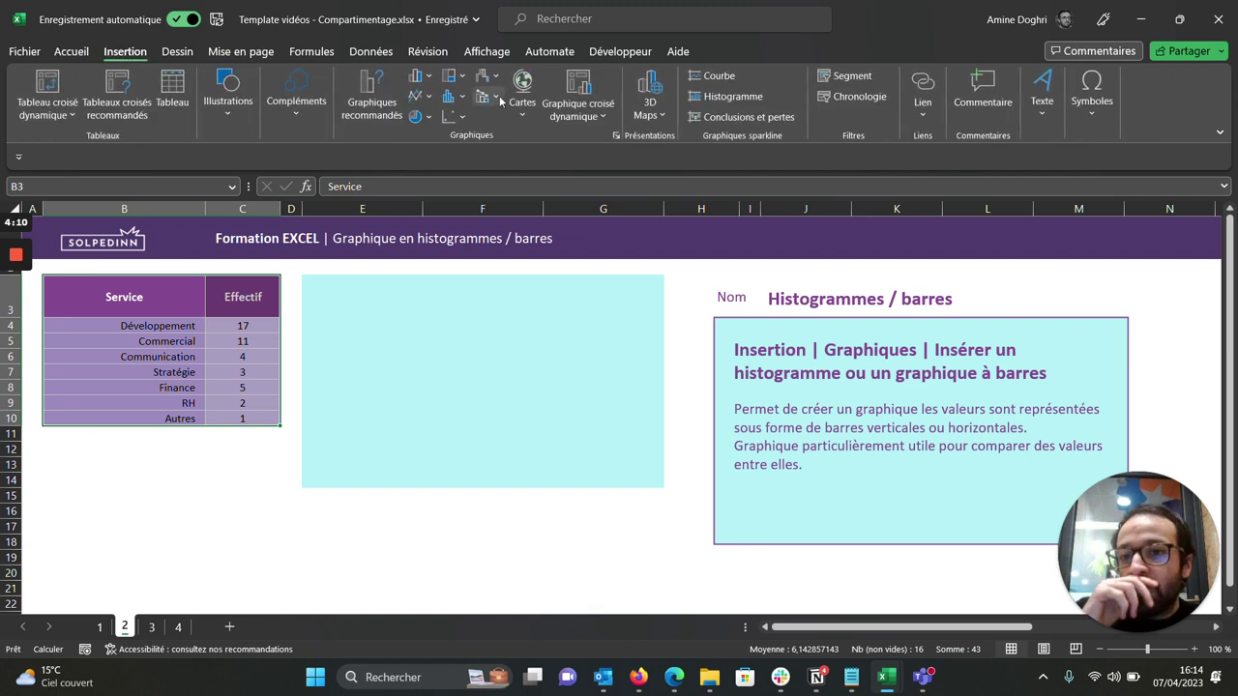
left_click(430, 77)
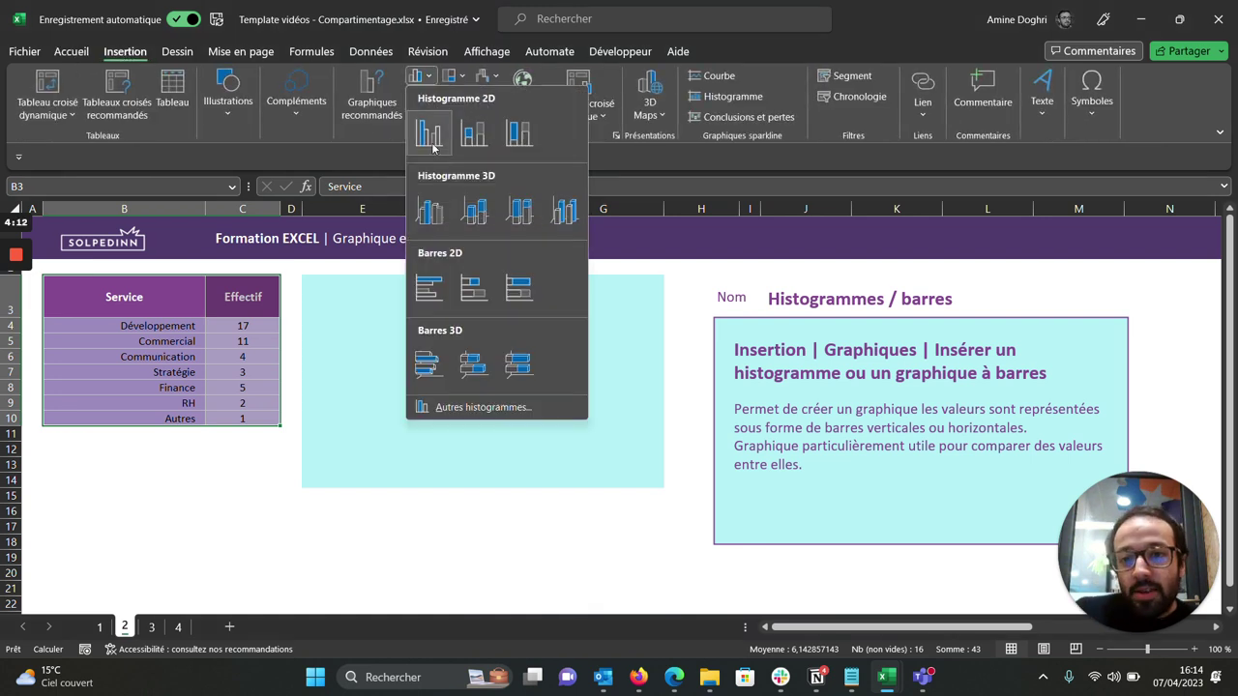
left_click(435, 145)
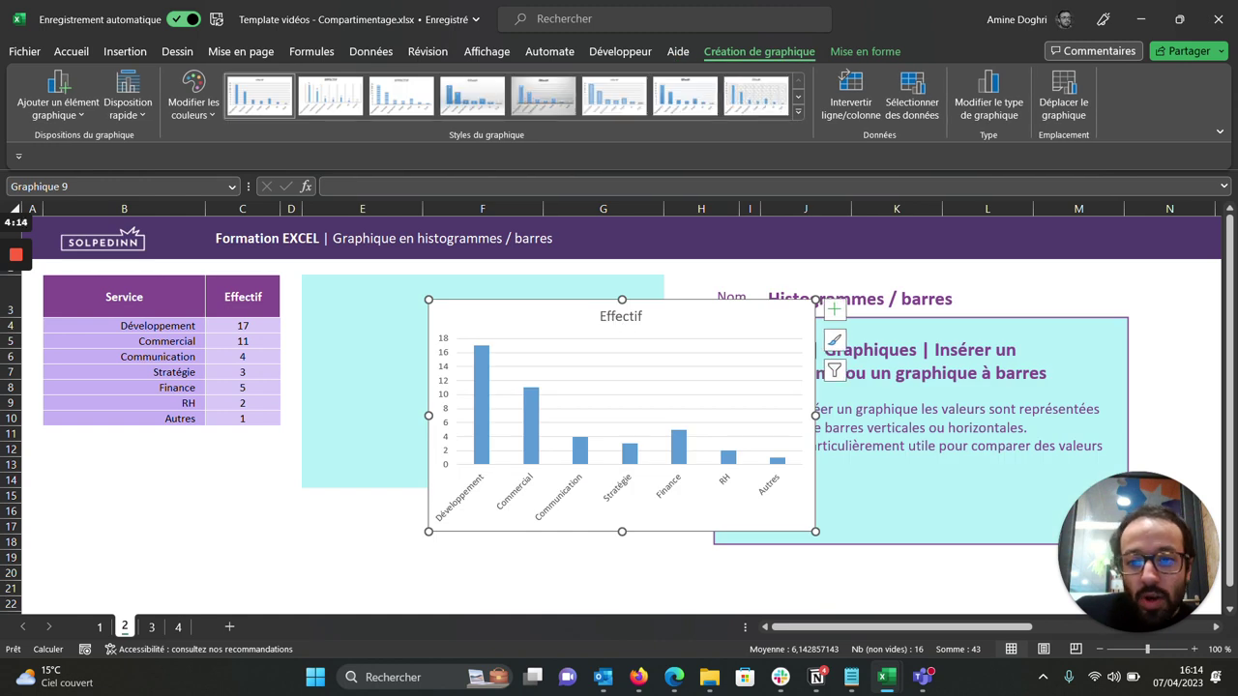
left_click_drag(623, 329, 485, 298)
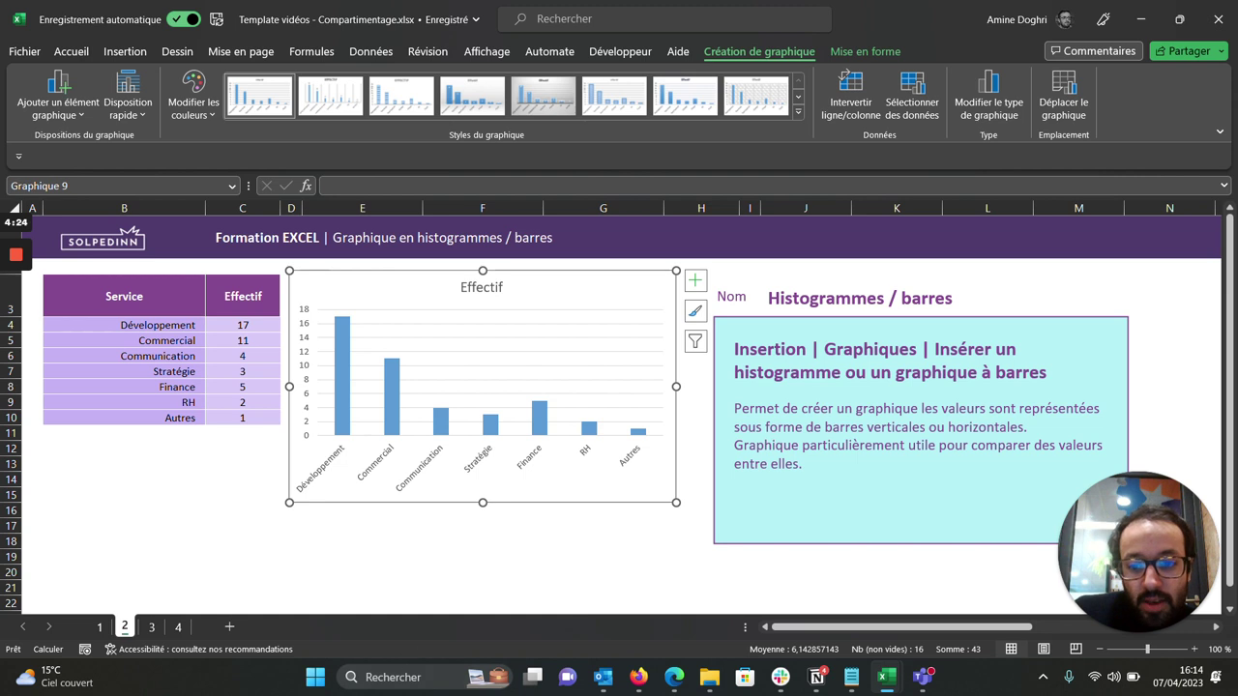
left_click(362, 610)
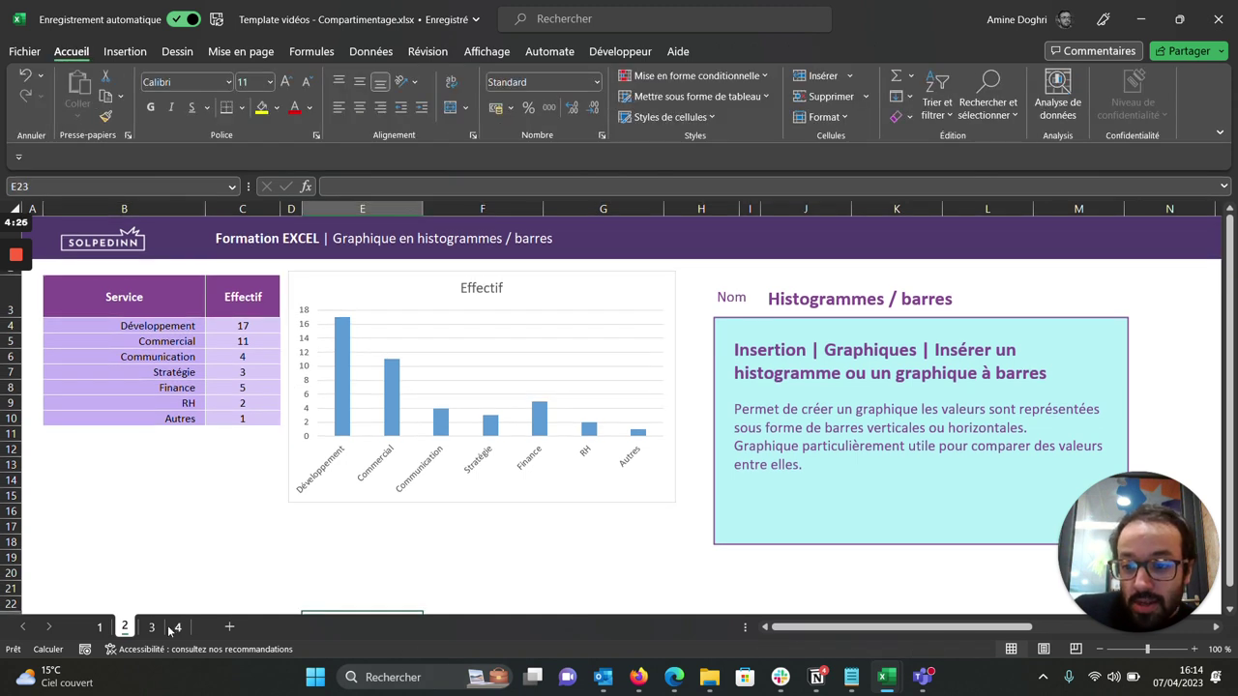
left_click(157, 628)
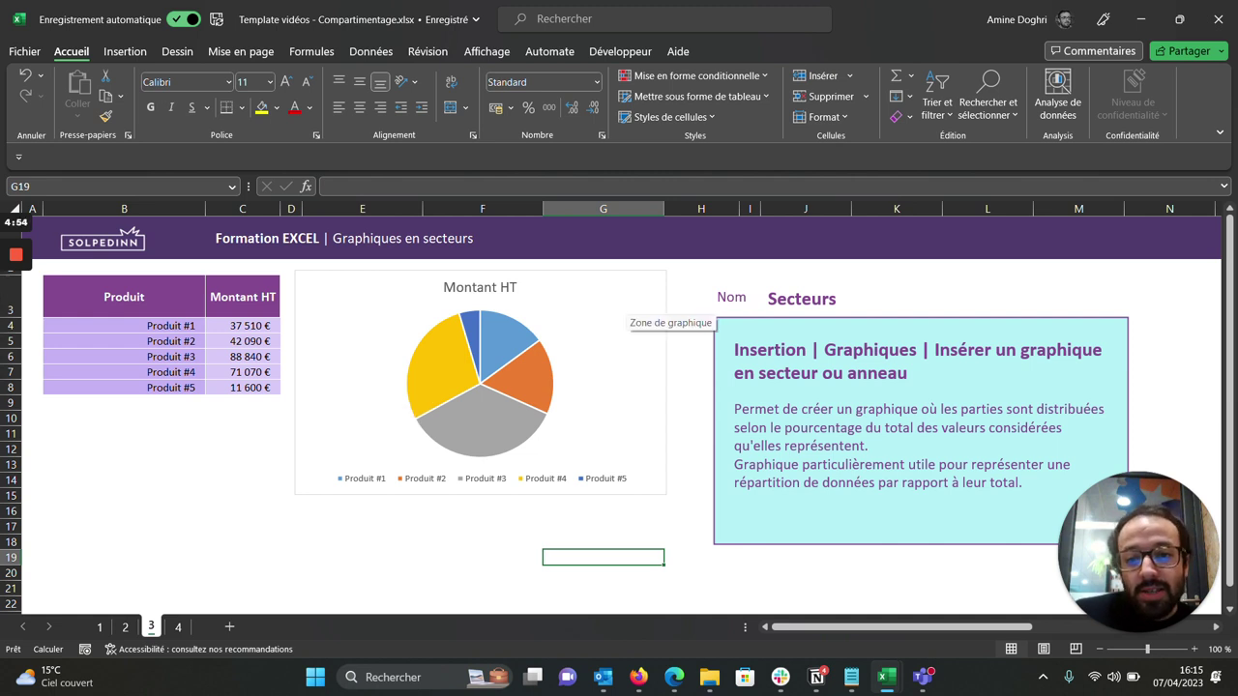
- Select the Montant HT pie chart of Produit #1 to #5
left_click(624, 304)
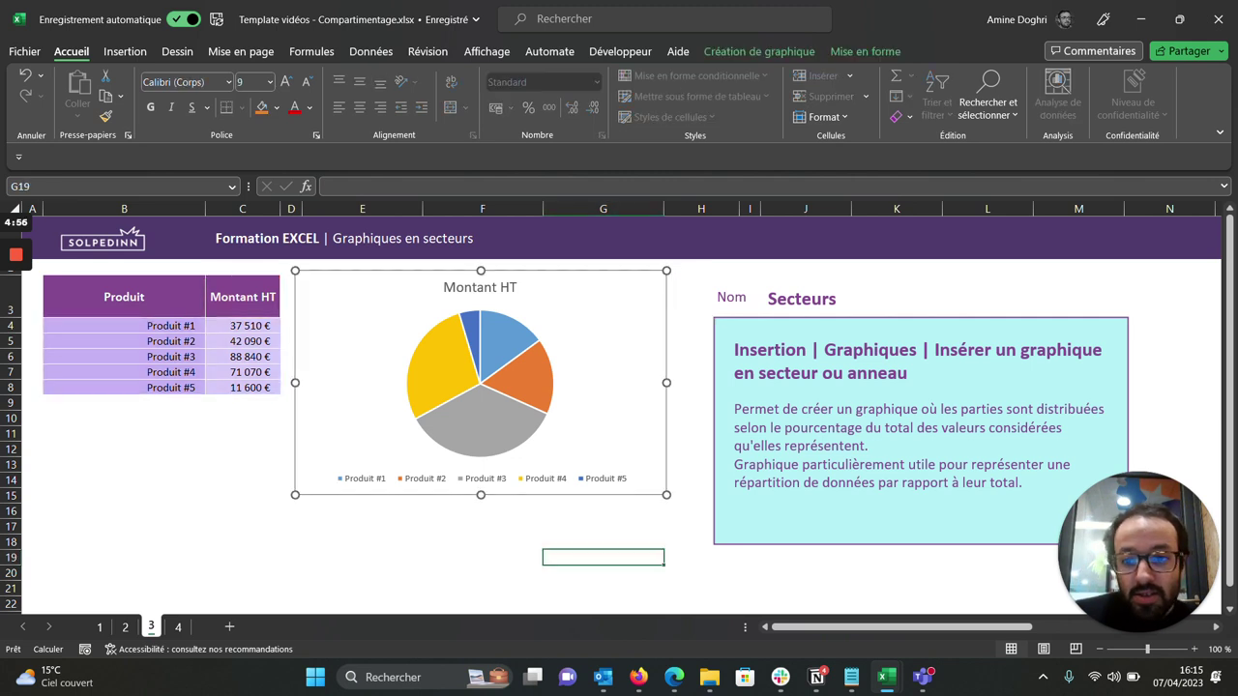
- Replace the old pie with a 2D pie chart of B3:C8 beside the product table
key("Delete")
mouse_move(124, 297)
left_mouse_down()
mouse_move(242, 402)
mouse_move(242, 387)
left_mouse_up()
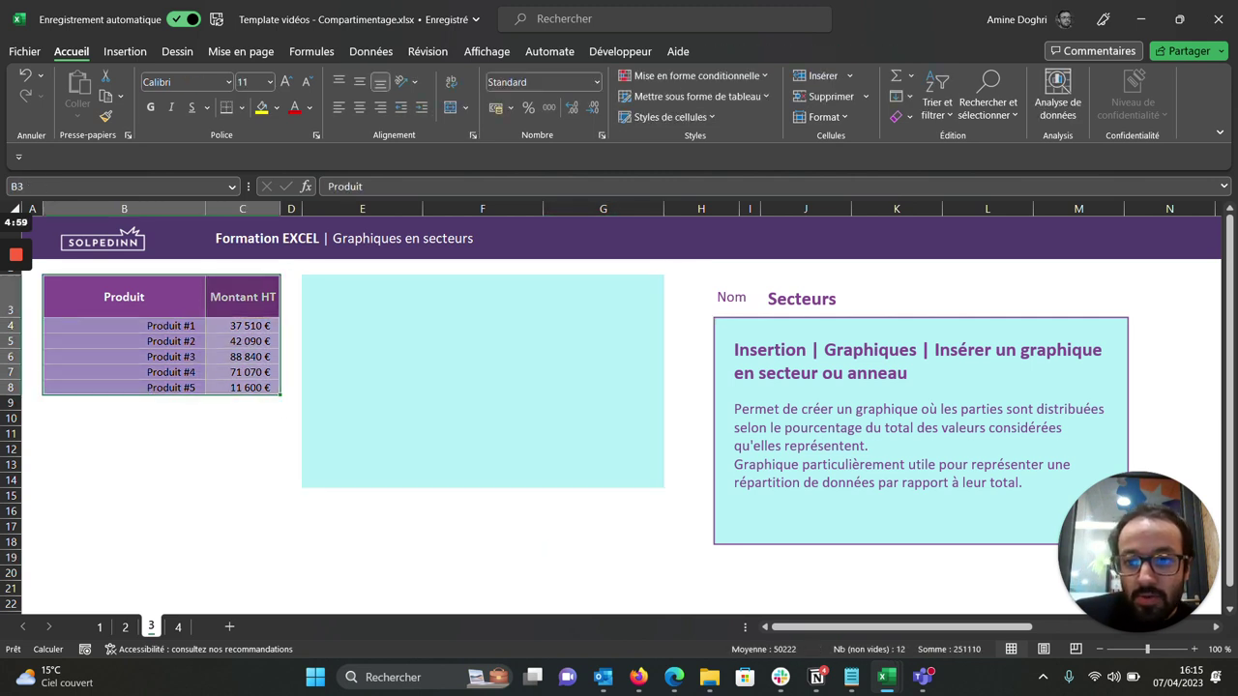
left_click(140, 54)
left_click(422, 117)
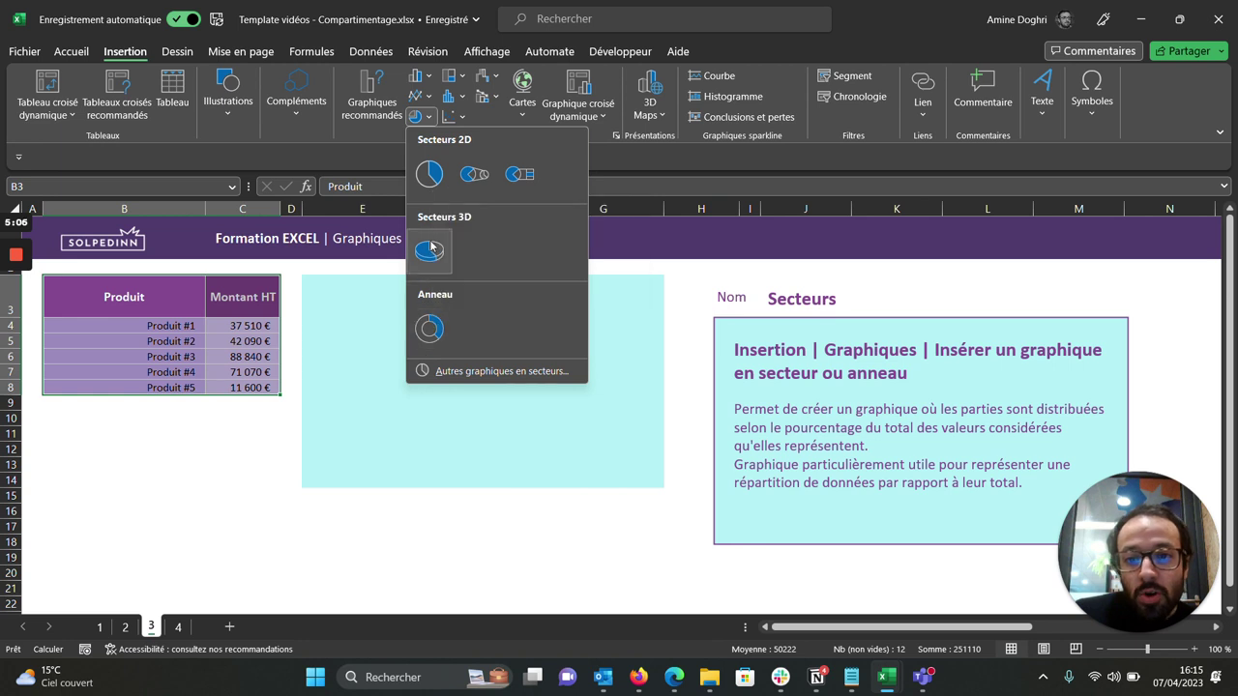
left_click(429, 173)
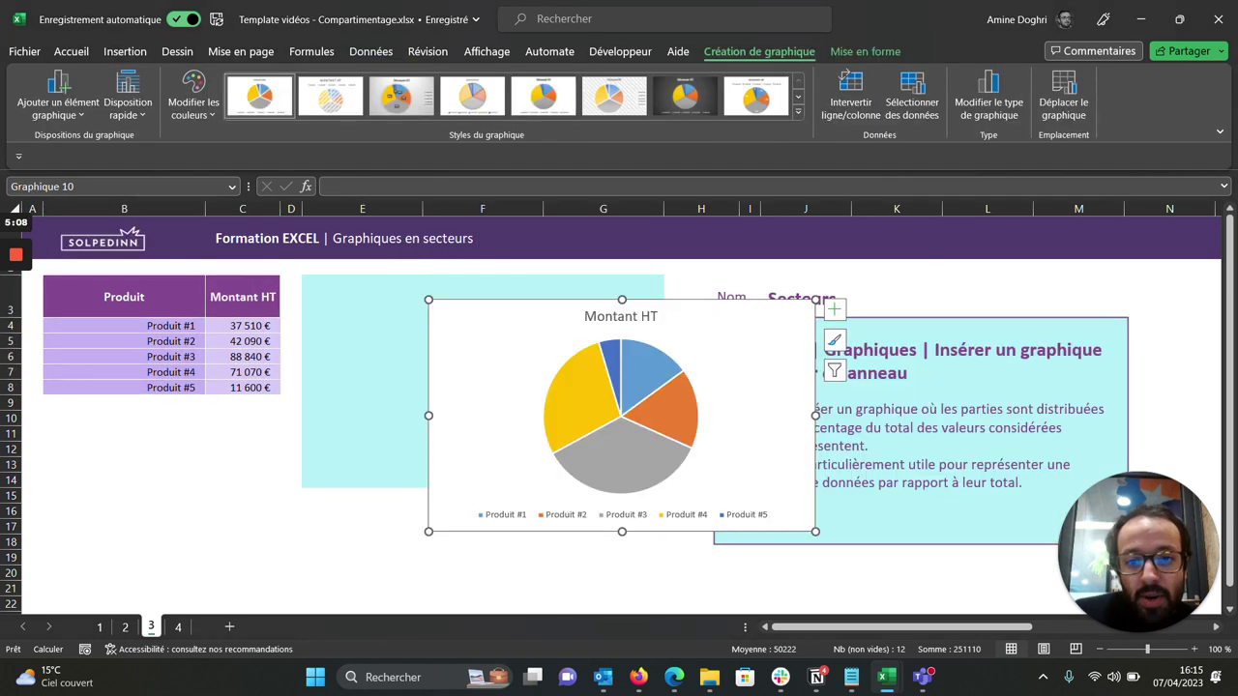
left_click_drag(502, 328, 363, 294)
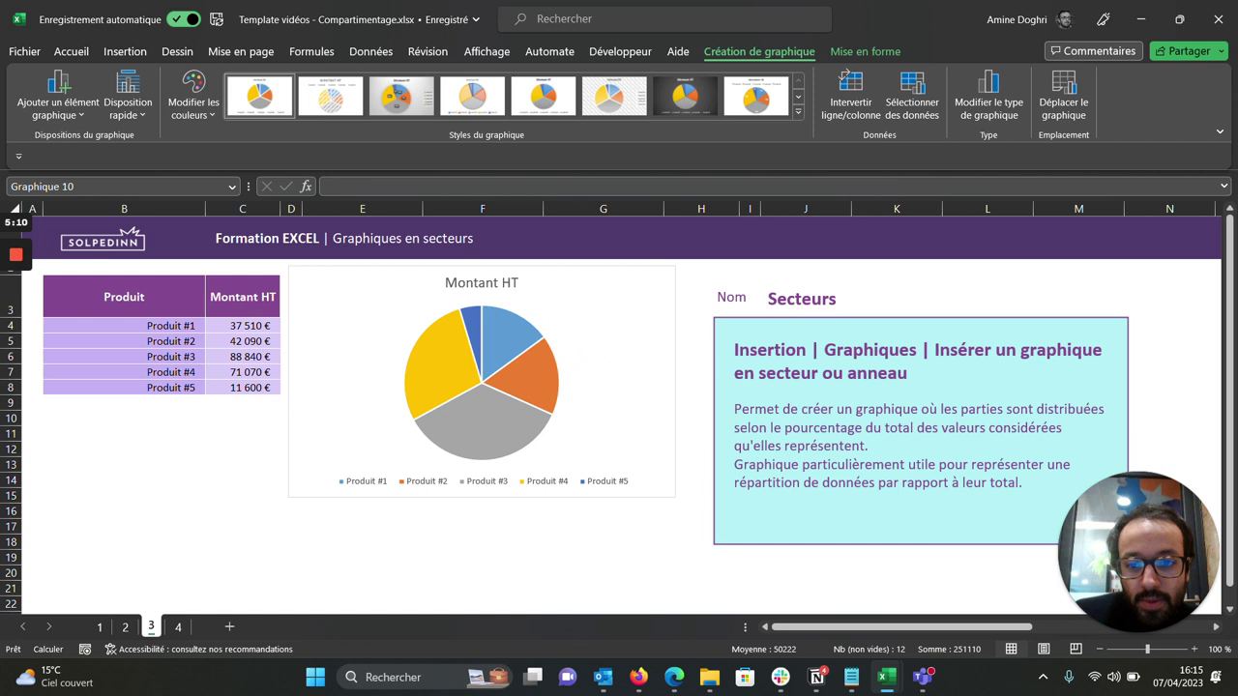
- Apply Disposition 1 to show product names and percentages, then go to sheet 4
left_click(124, 114)
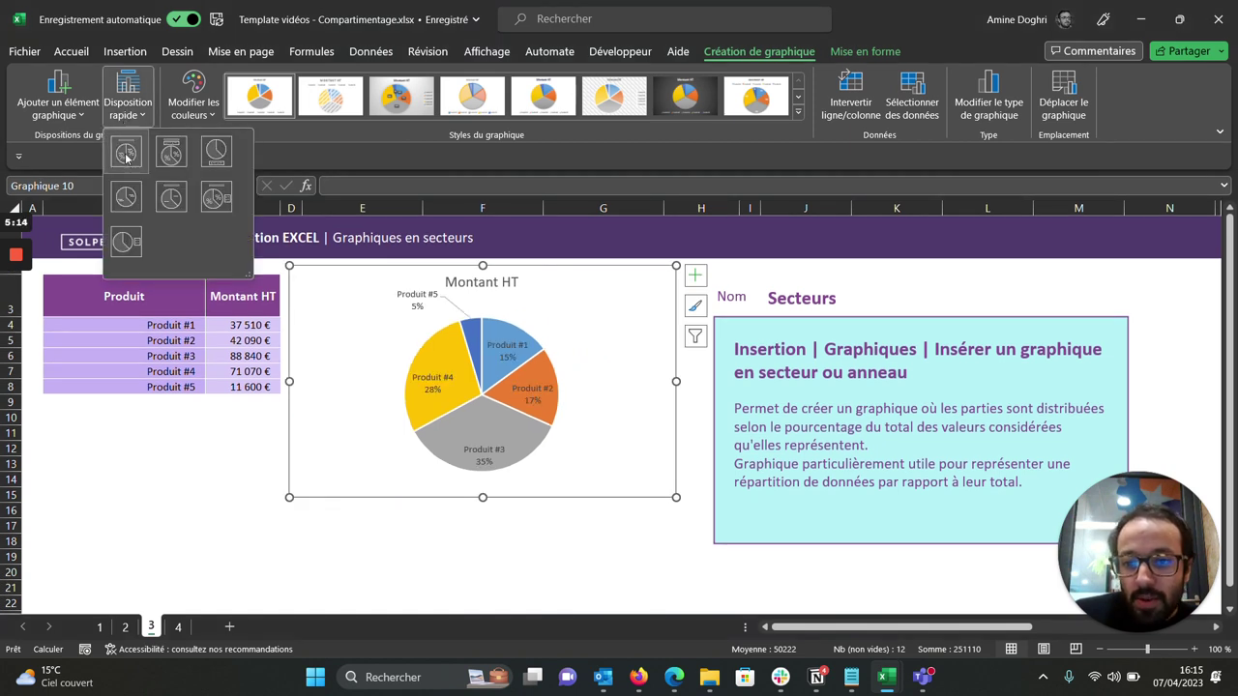
left_click(126, 154)
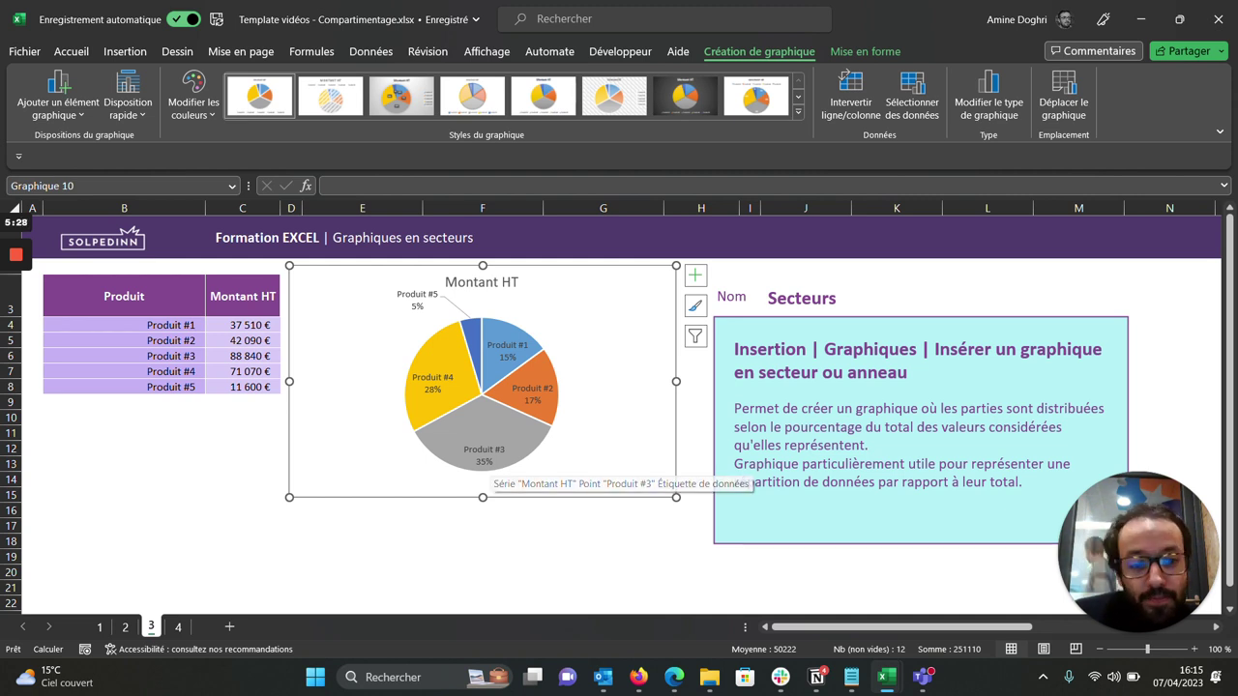
left_click(177, 627)
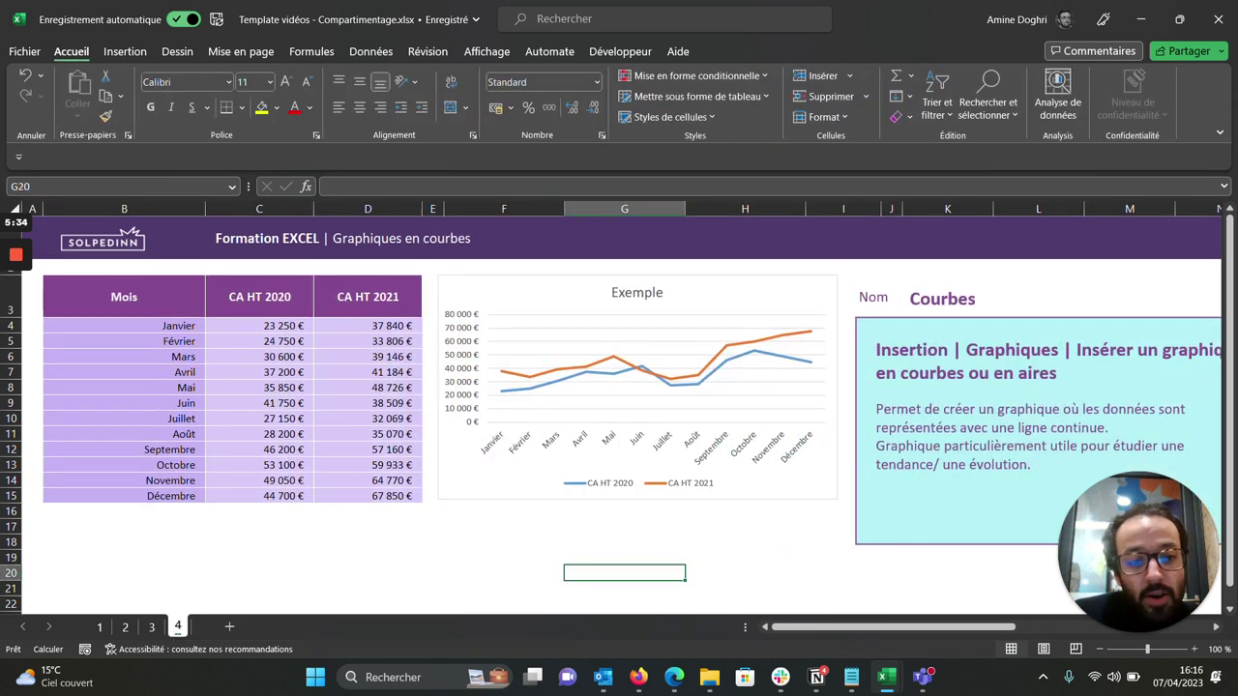
- Glance at sheet 2, return to sheet 4 and select the example CA HT line chart
left_click(130, 627)
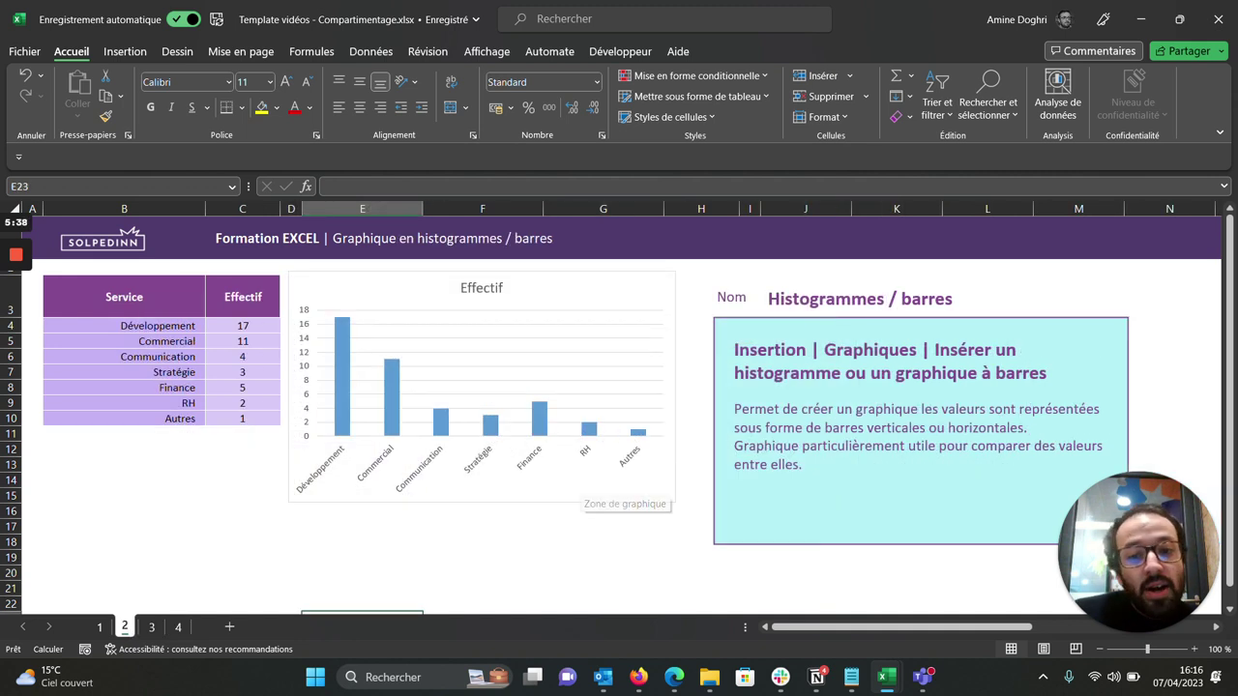
left_click(182, 629)
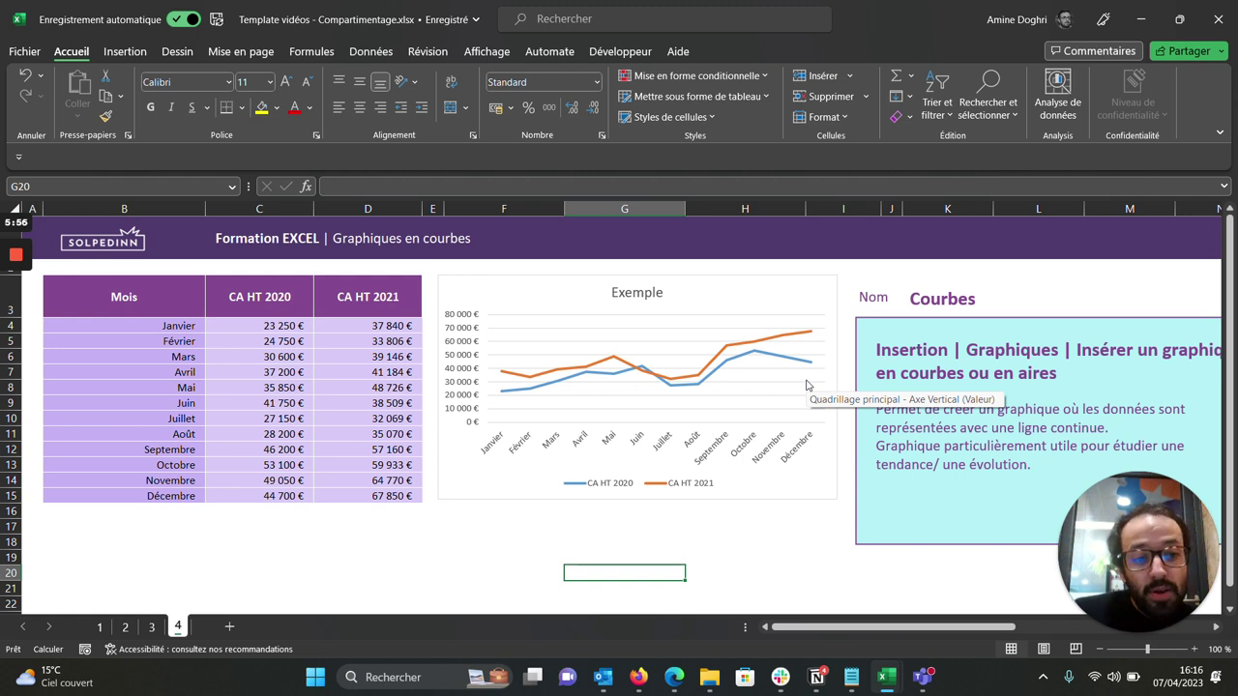
scroll(808, 384, "right", 1)
scroll(807, 384, "right", 1)
scroll(807, 385, "right", 3)
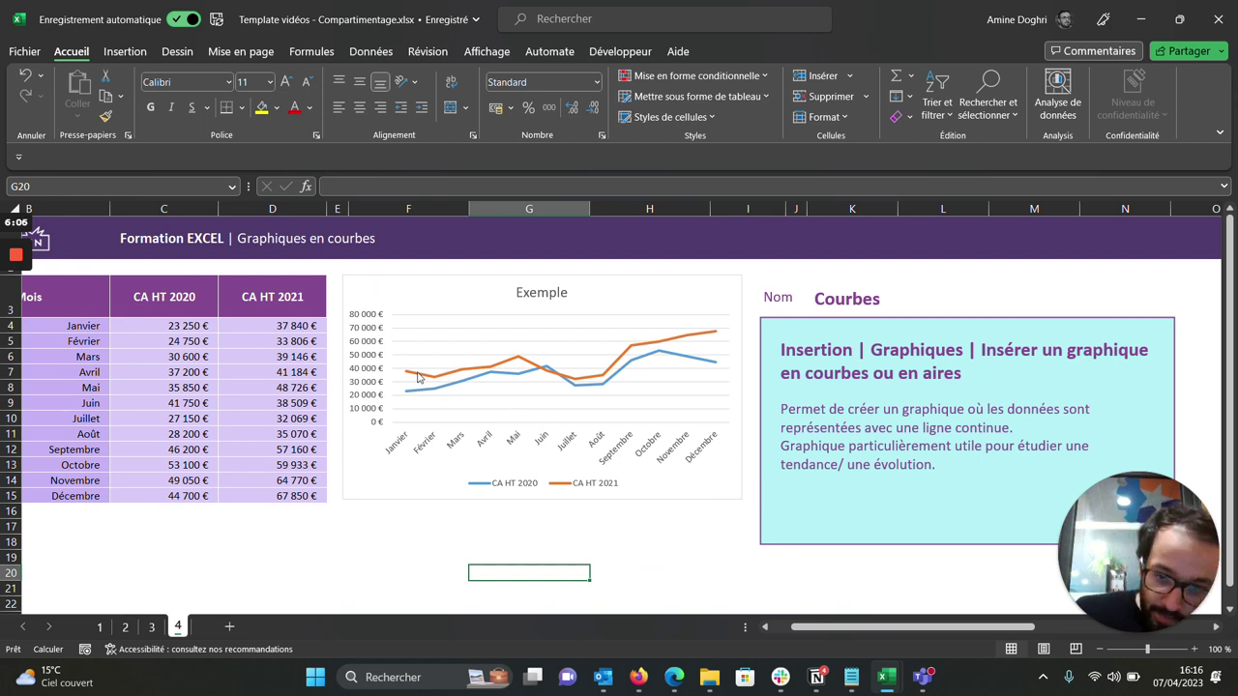
mouse_move(465, 371)
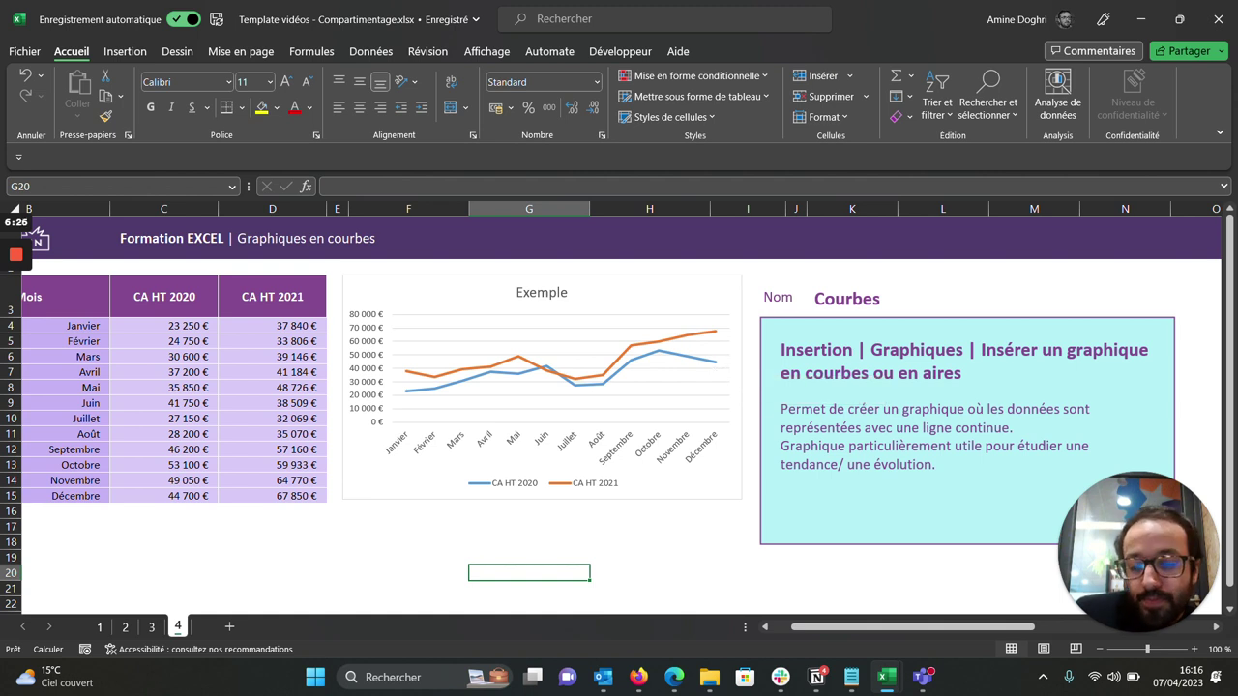
left_click(715, 387)
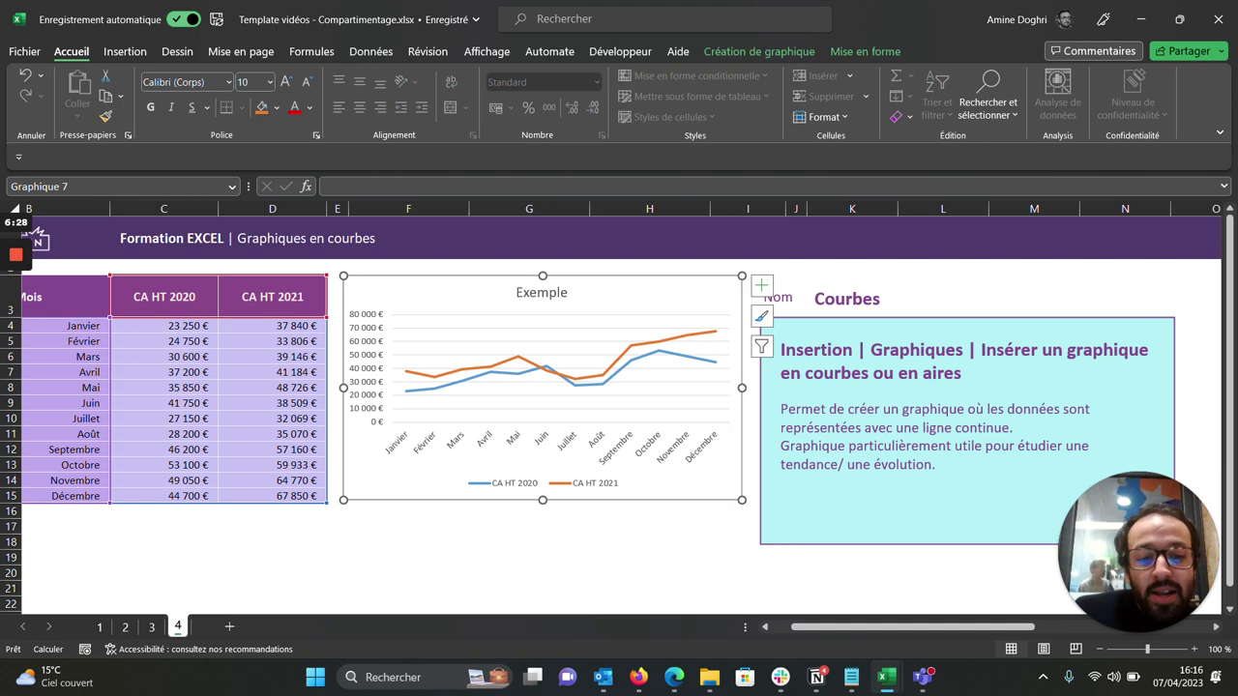
- Delete the example line chart, undo a trial 2020-only line chart, then select the table
key("Delete")
scroll(619, 406, "left", 2)
left_click_drag(124, 296, 259, 495)
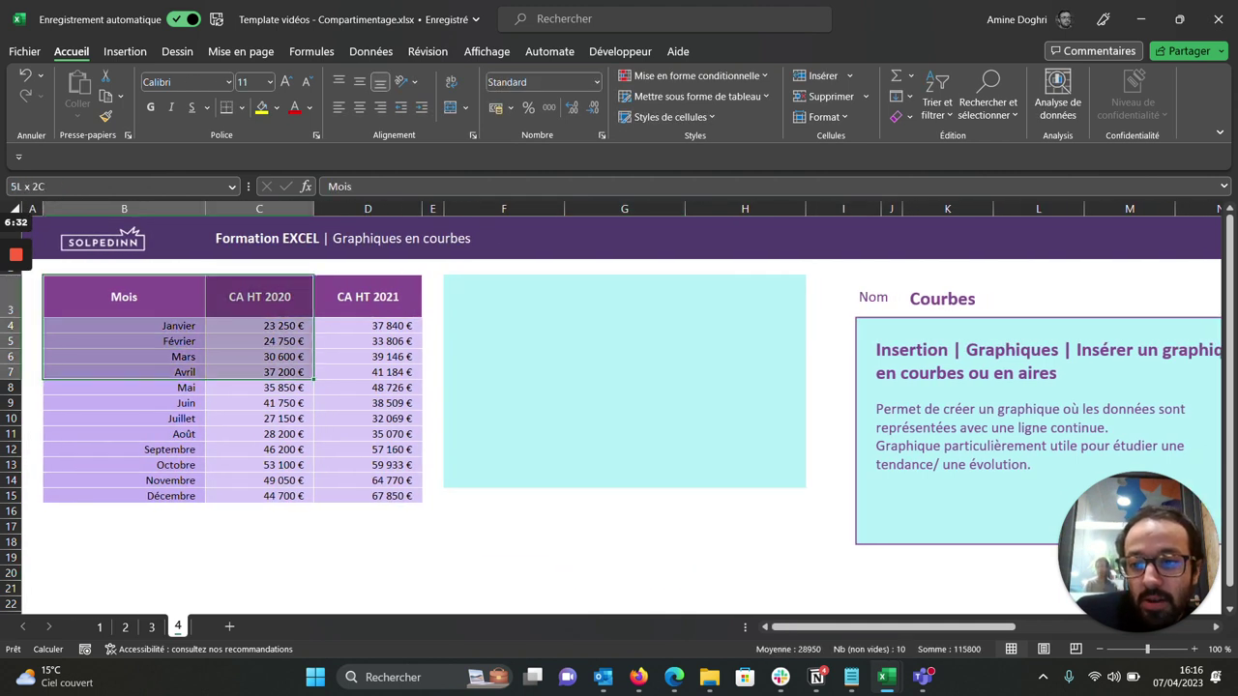
left_click(126, 53)
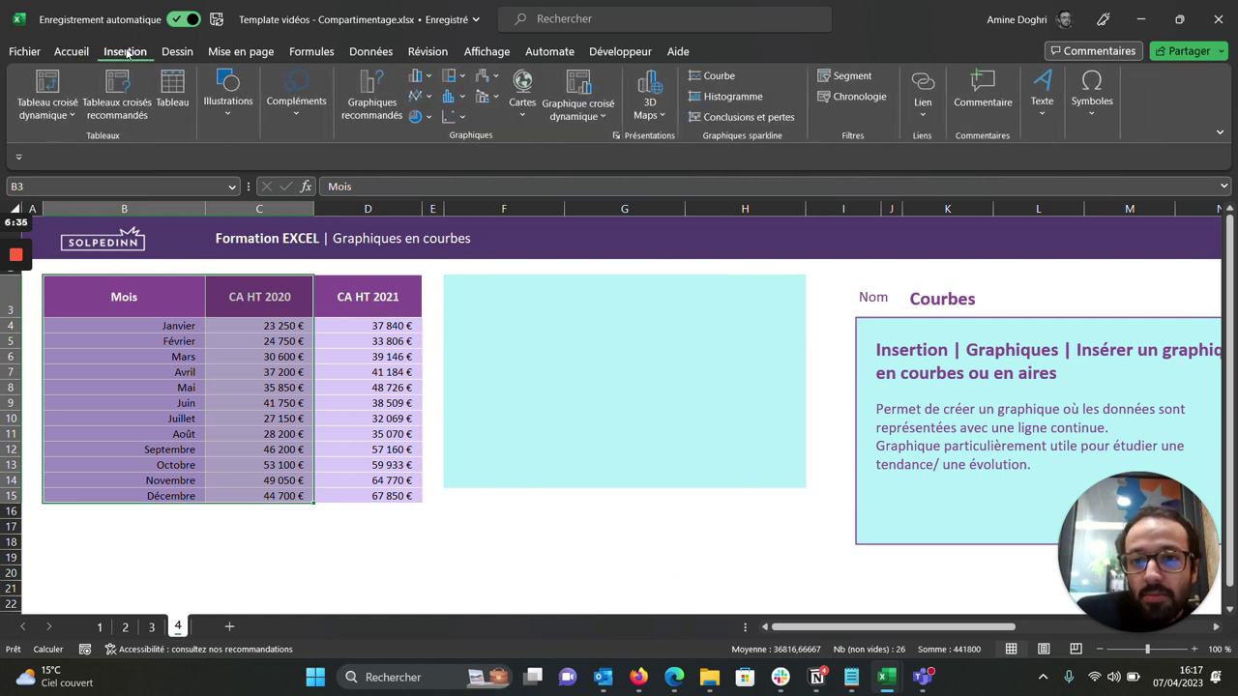
left_click(420, 96)
left_click(431, 155)
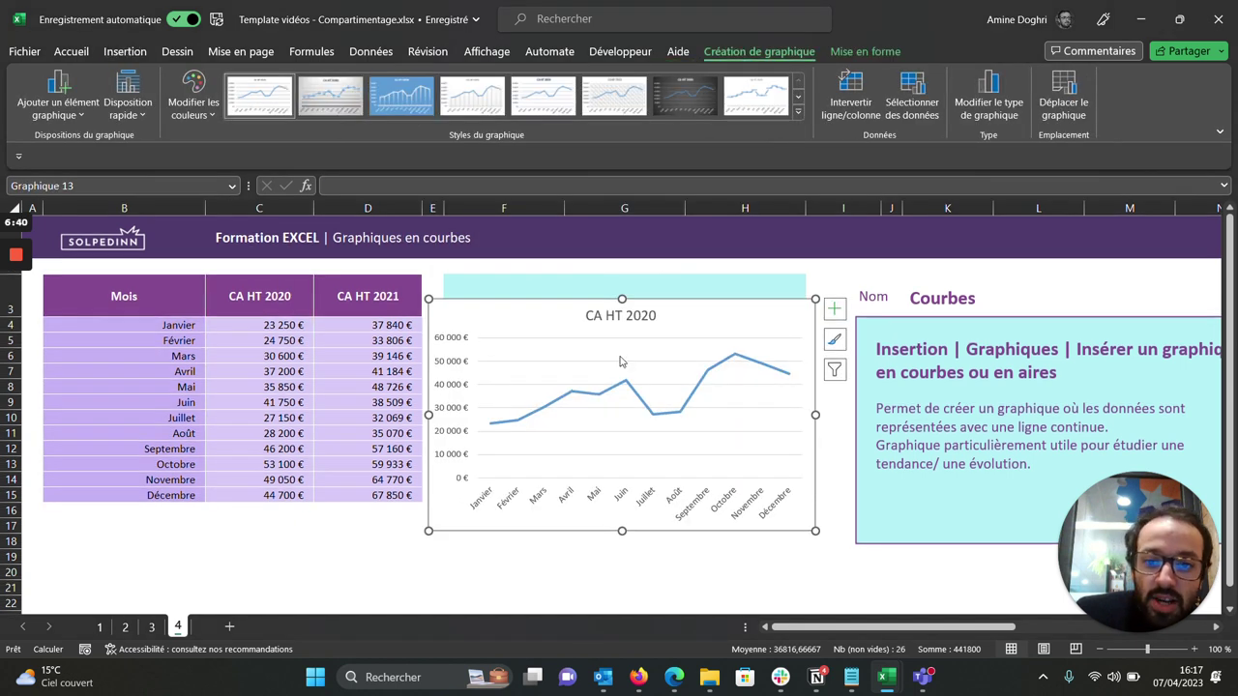
key("ctrl+z")
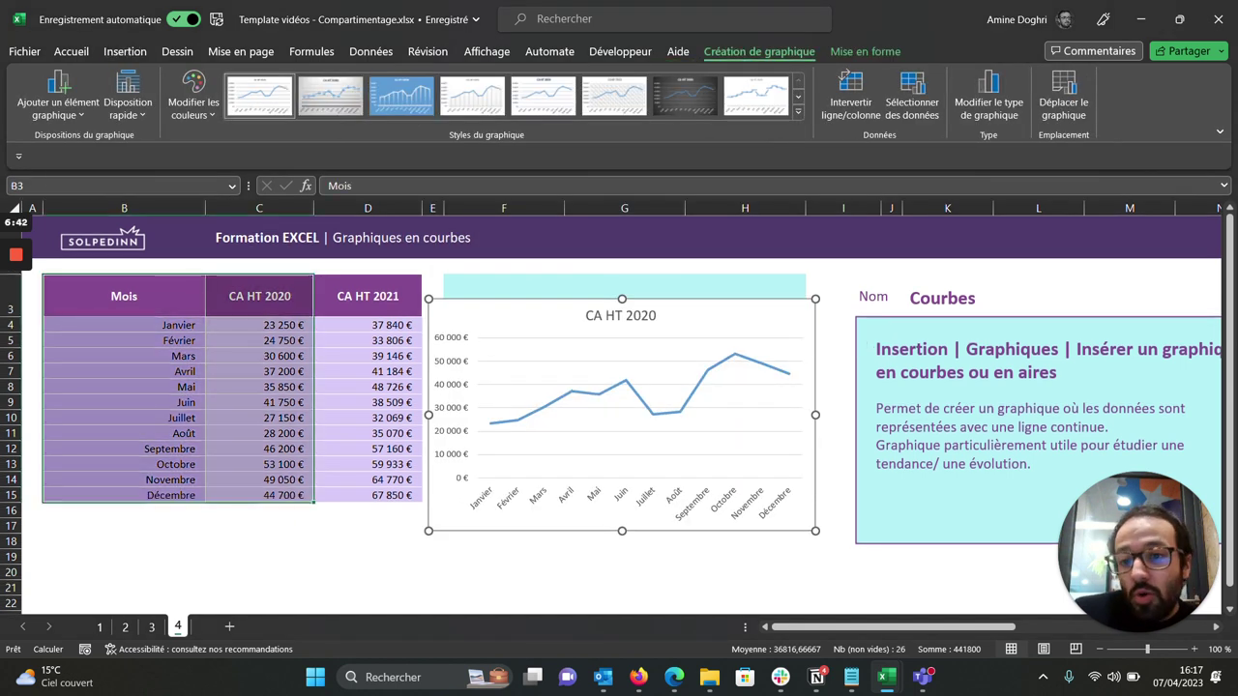
key("ctrl+a")
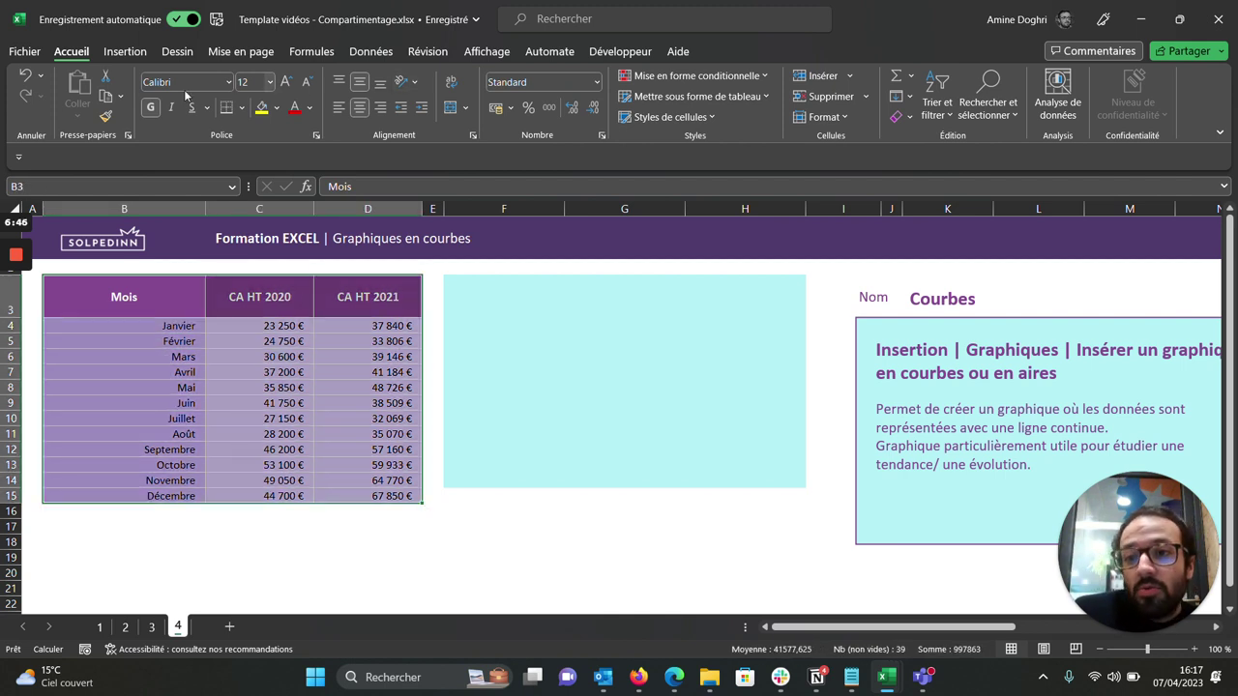
- Insert a Courbe 2D chart of B3:D15 and drag it onto the cyan box
left_click(122, 50)
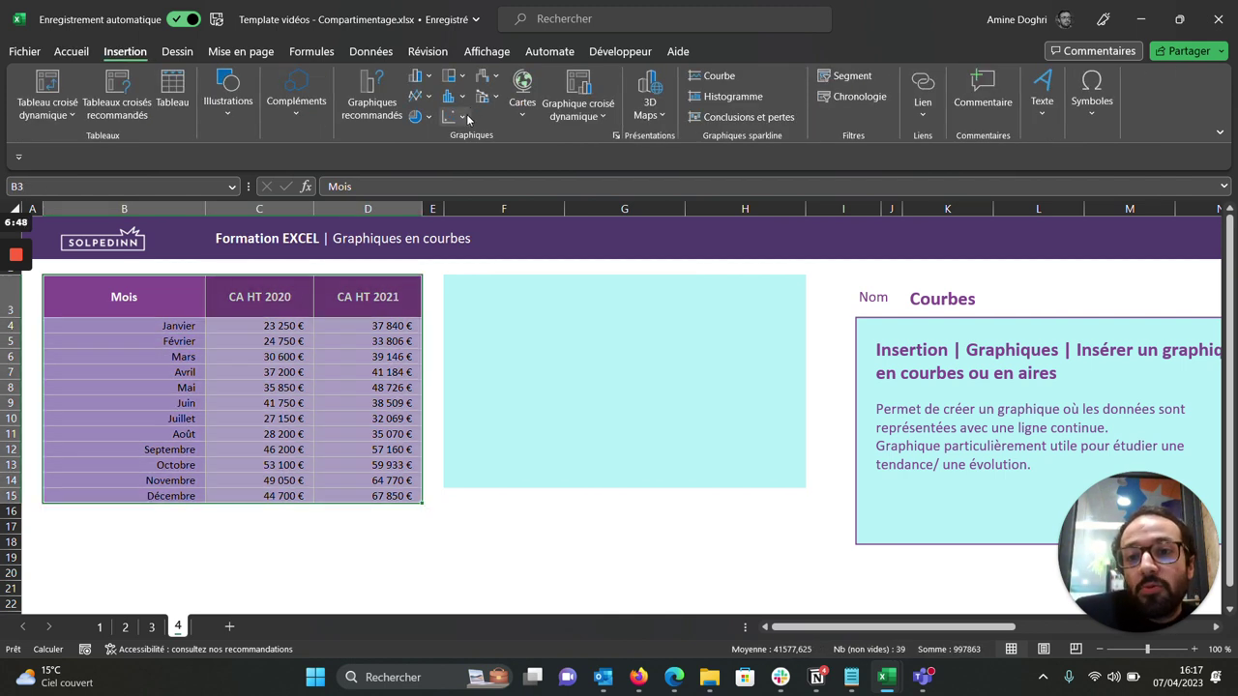
left_click(433, 101)
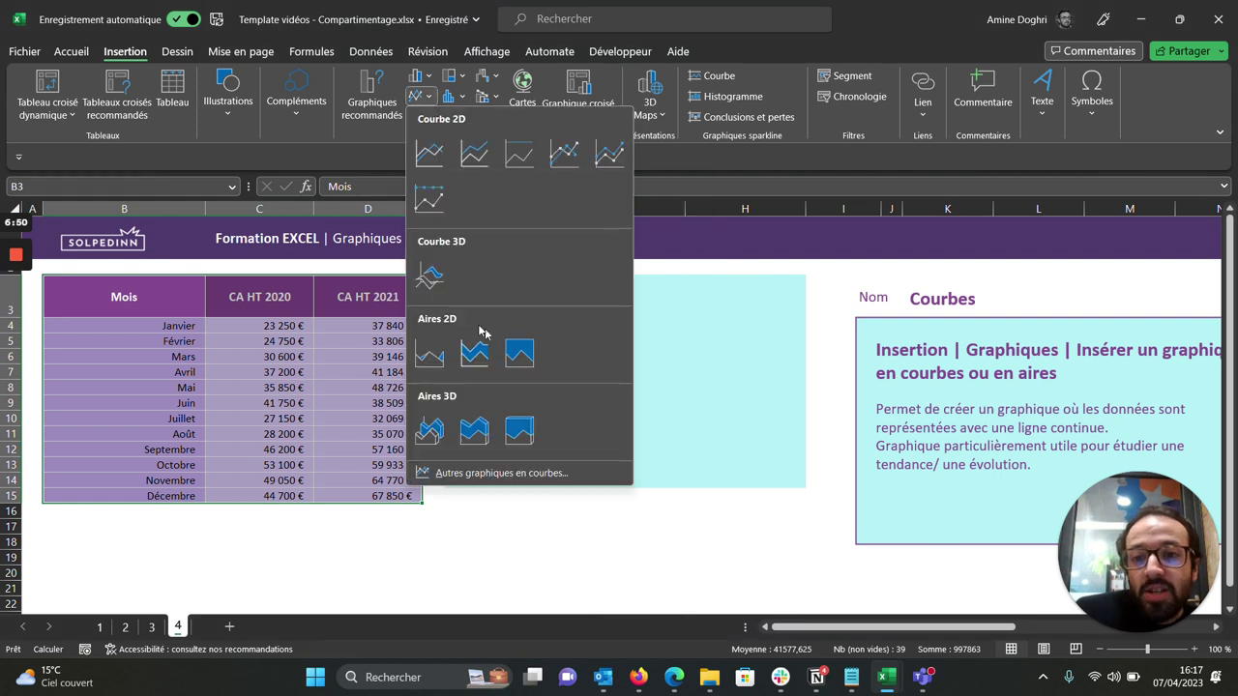
left_click(432, 156)
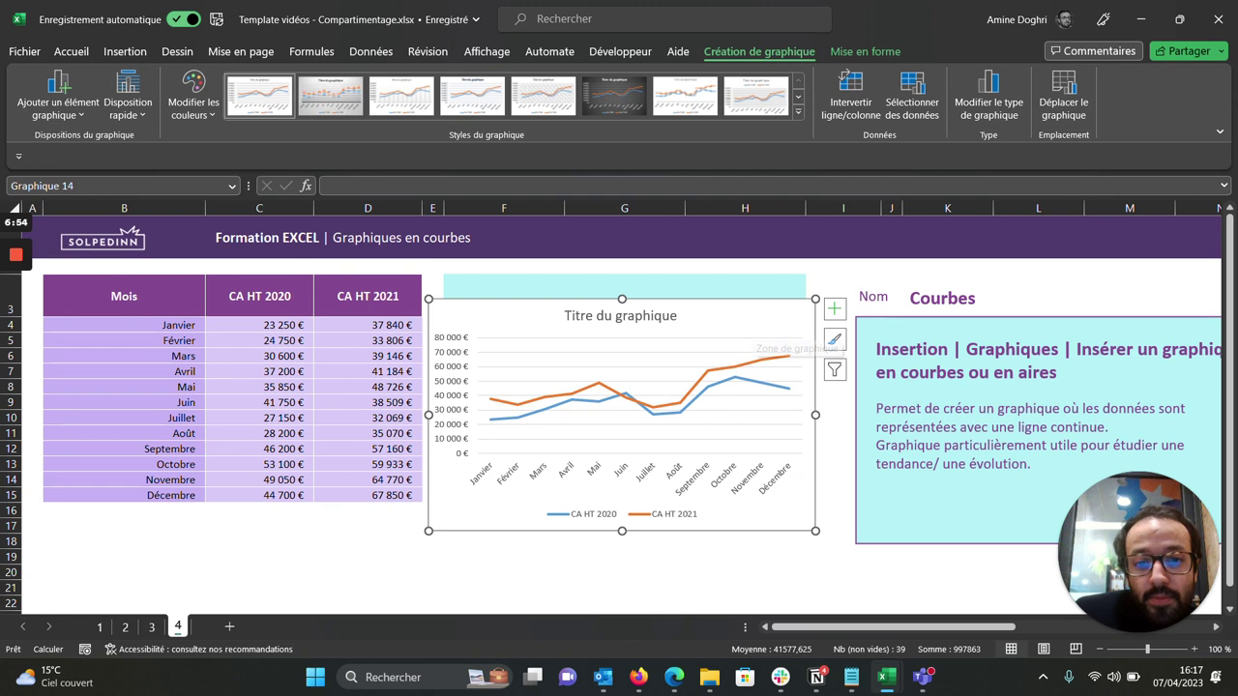
left_click_drag(735, 319, 752, 293)
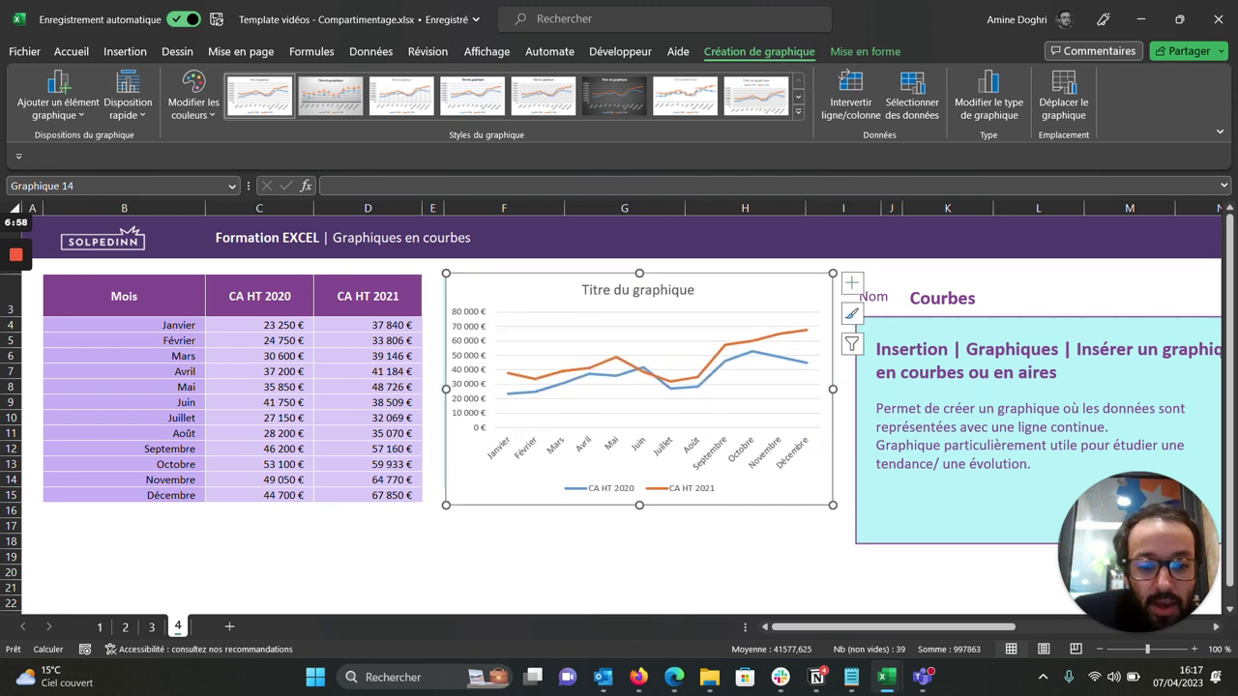